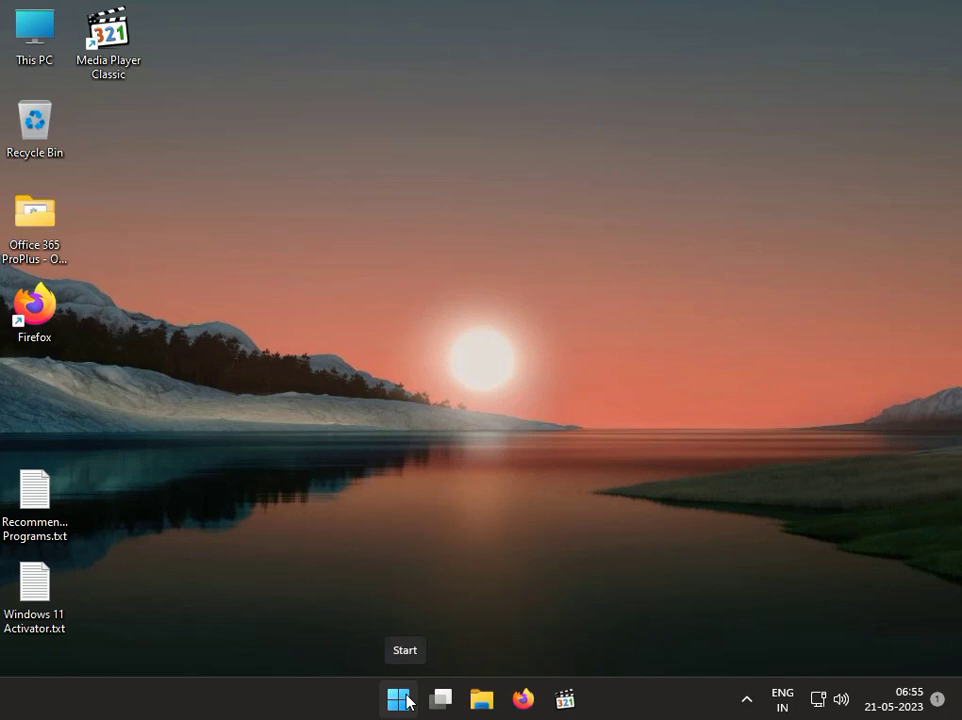
Step: Uninstall the Intel(R) PRO/1000 MT Desktop Adapter in Device Manager and scan for hardware changes to reinstall it
right_click(407, 700)
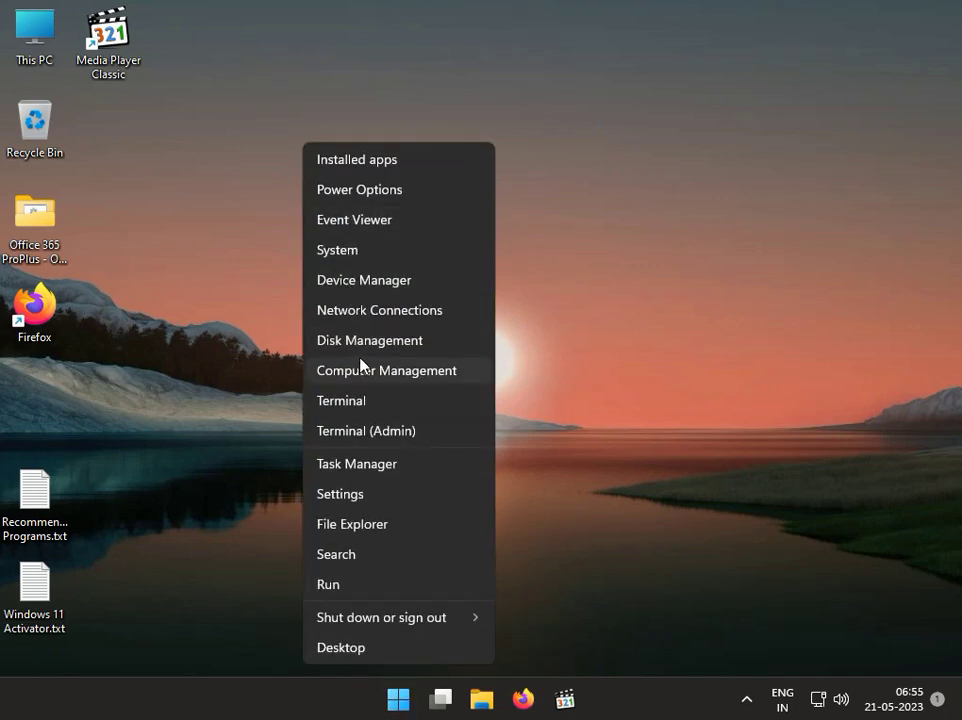
click(382, 288)
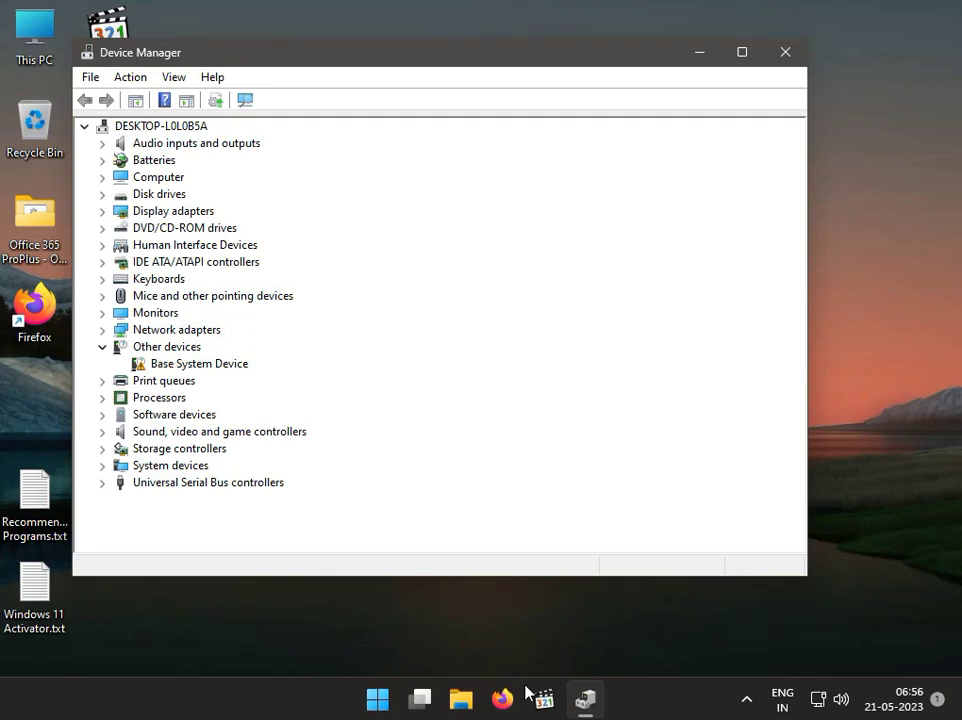
click(102, 331)
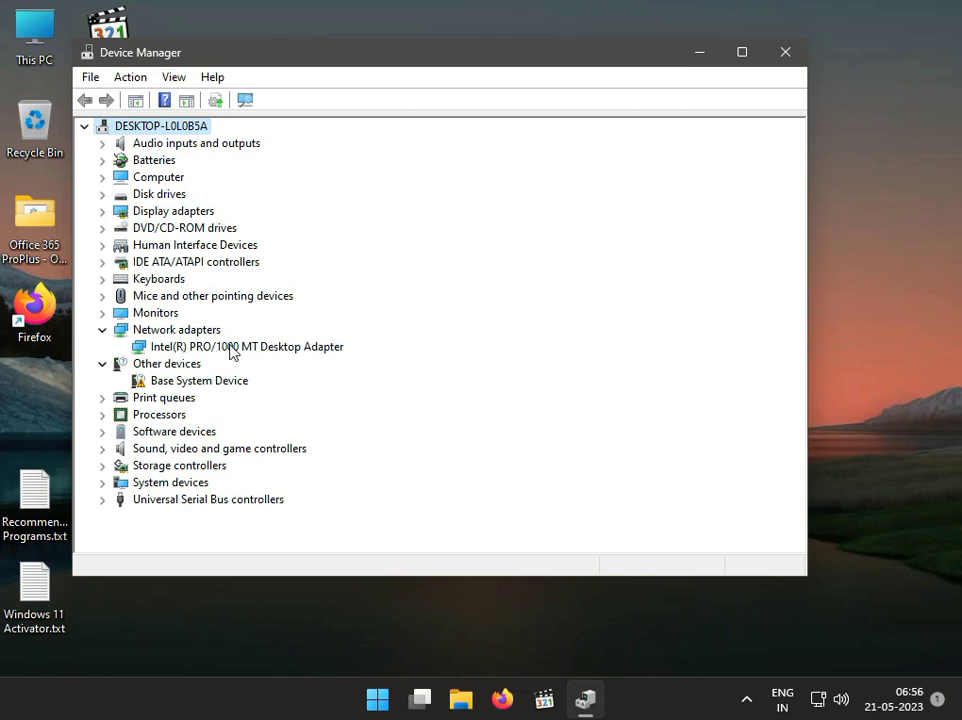
right_click(231, 350)
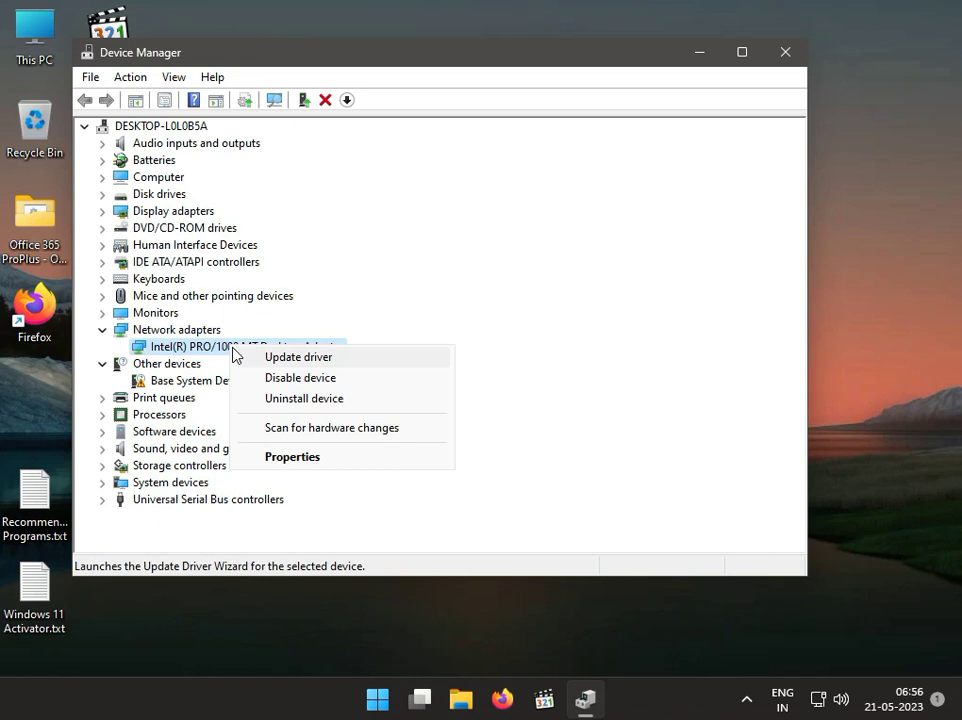
click(267, 395)
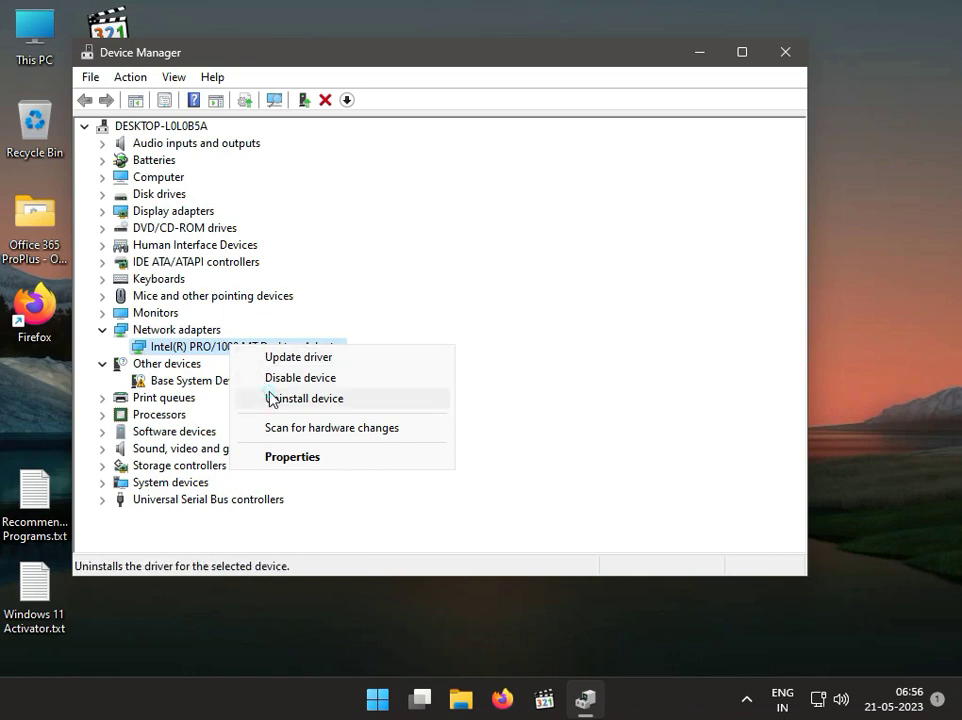
click(491, 417)
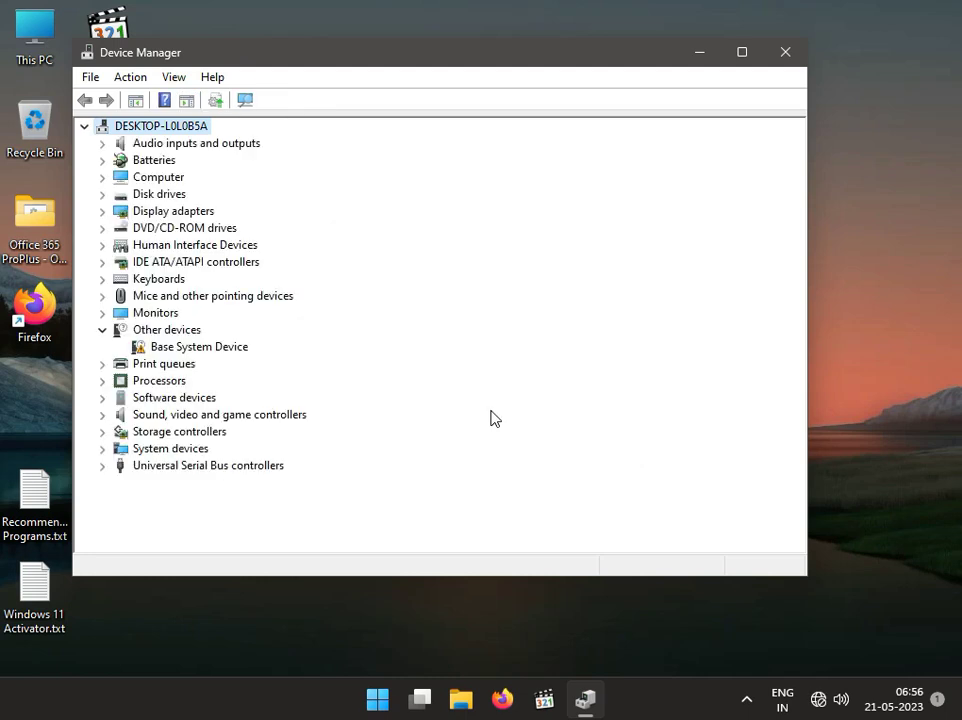
click(243, 102)
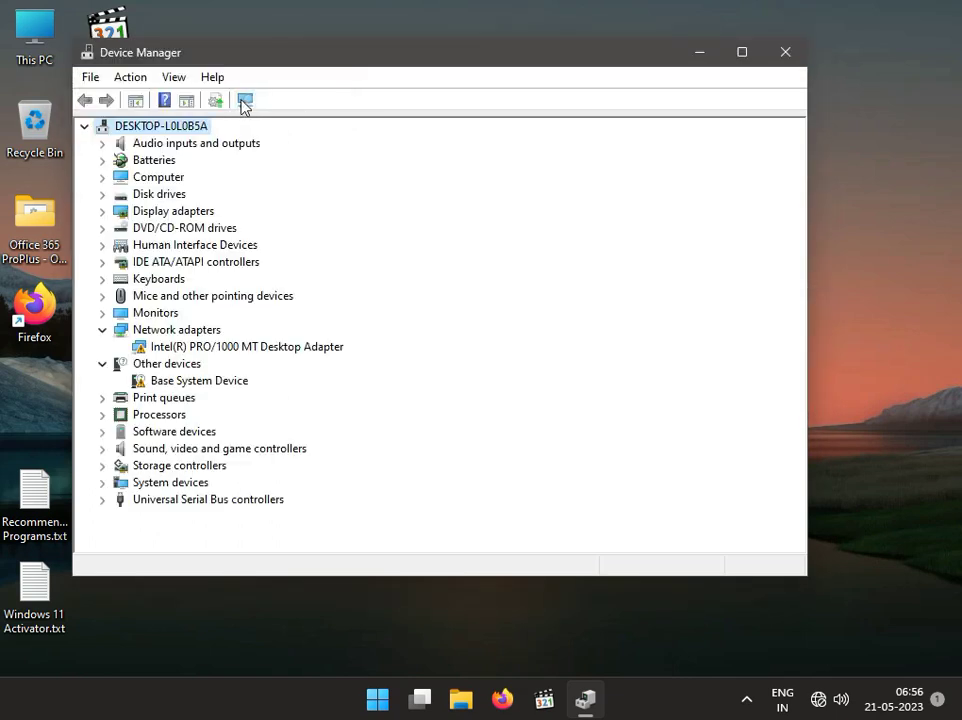
Step: Run an automatic driver update search for the Intel(R) PRO/1000 MT Desktop Adapter, and close Device Manager
click(231, 348)
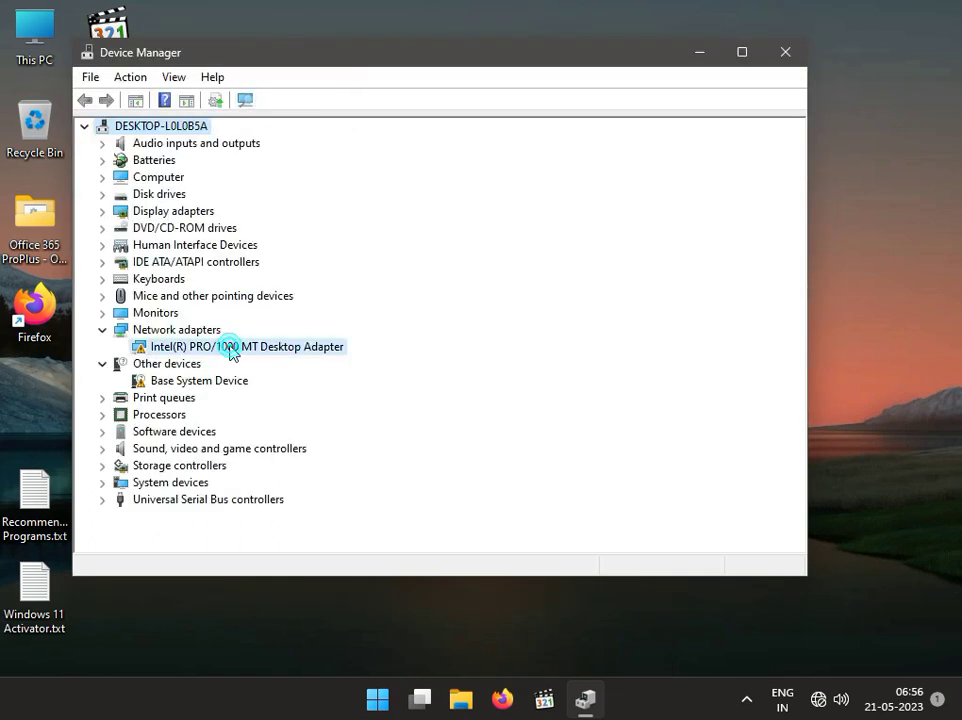
right_click(231, 348)
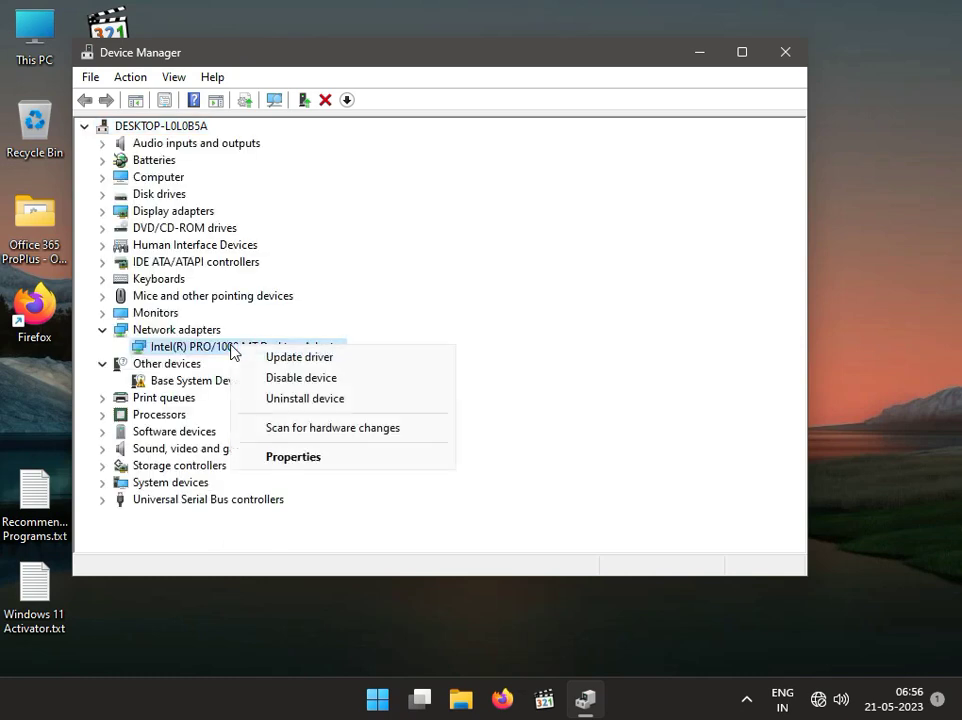
click(253, 357)
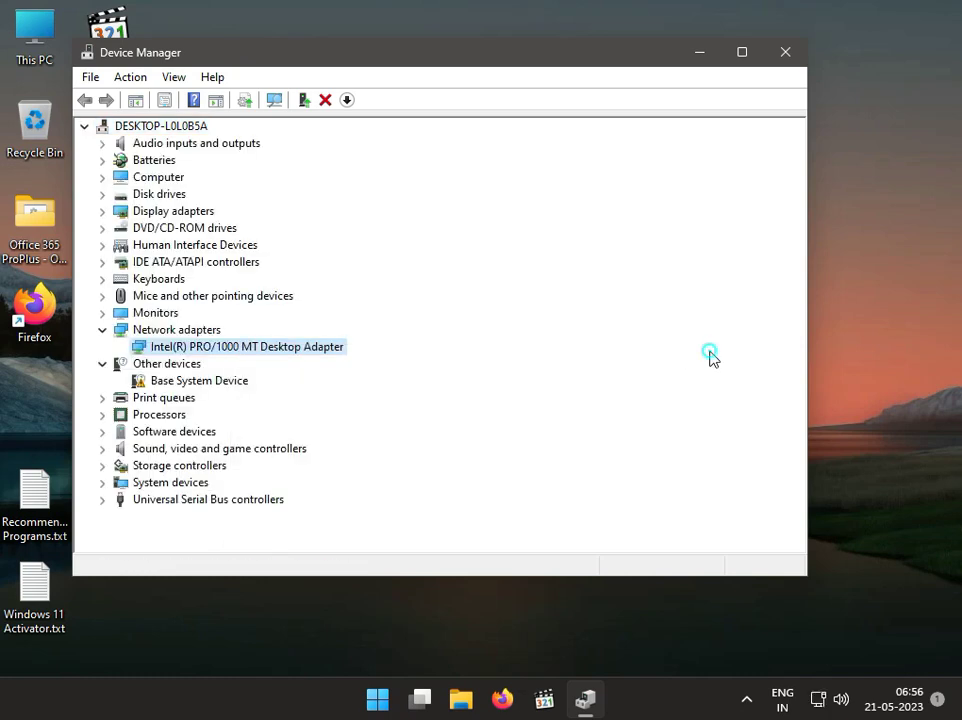
right_click(217, 350)
click(253, 363)
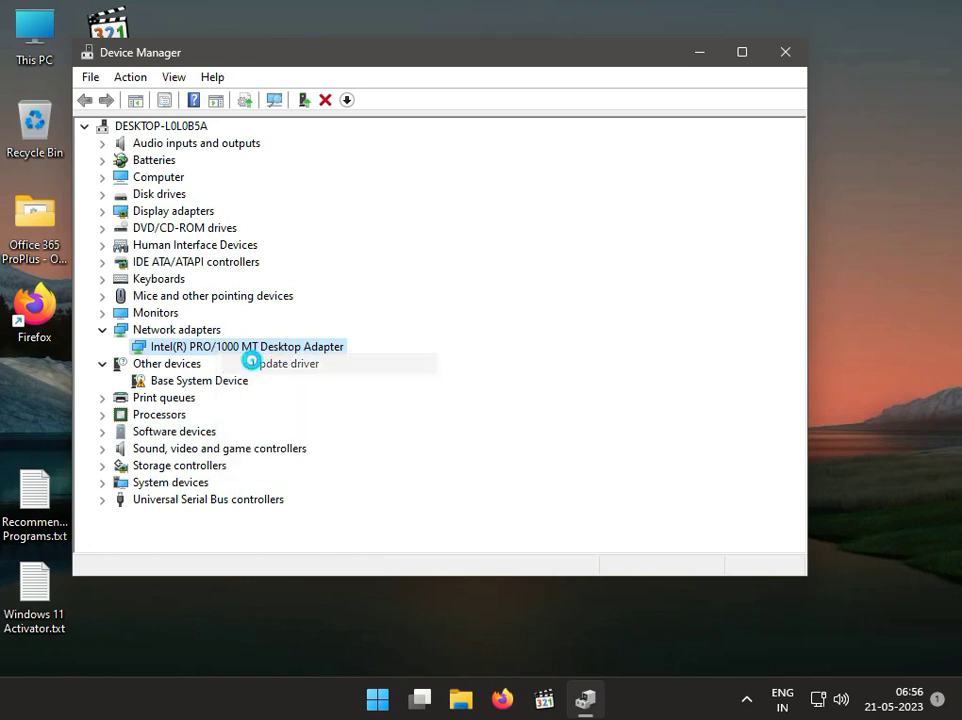
click(285, 293)
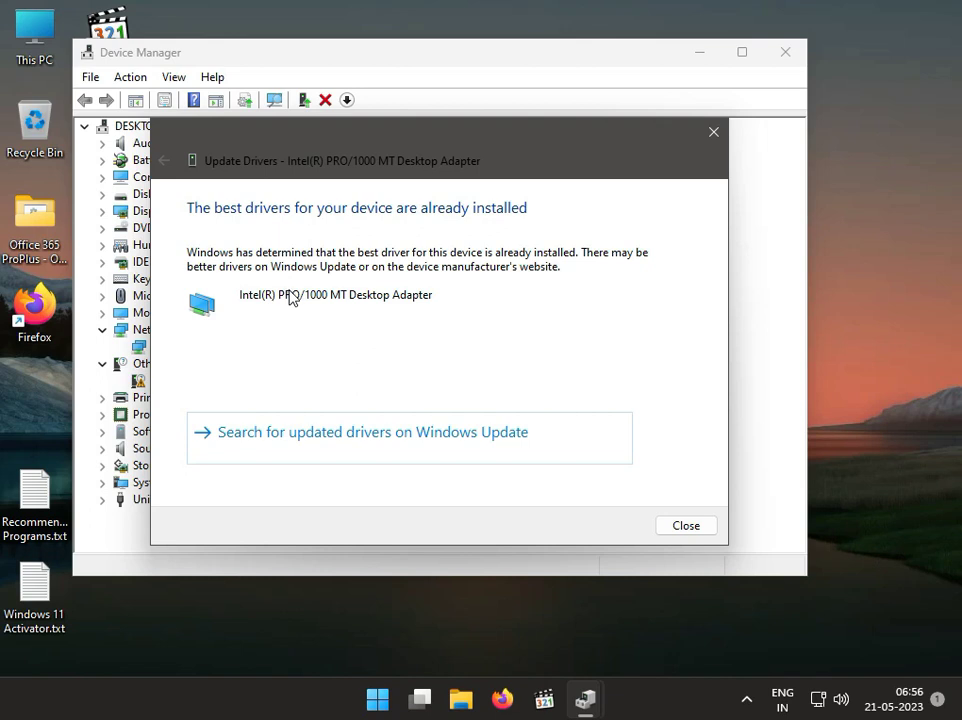
click(700, 522)
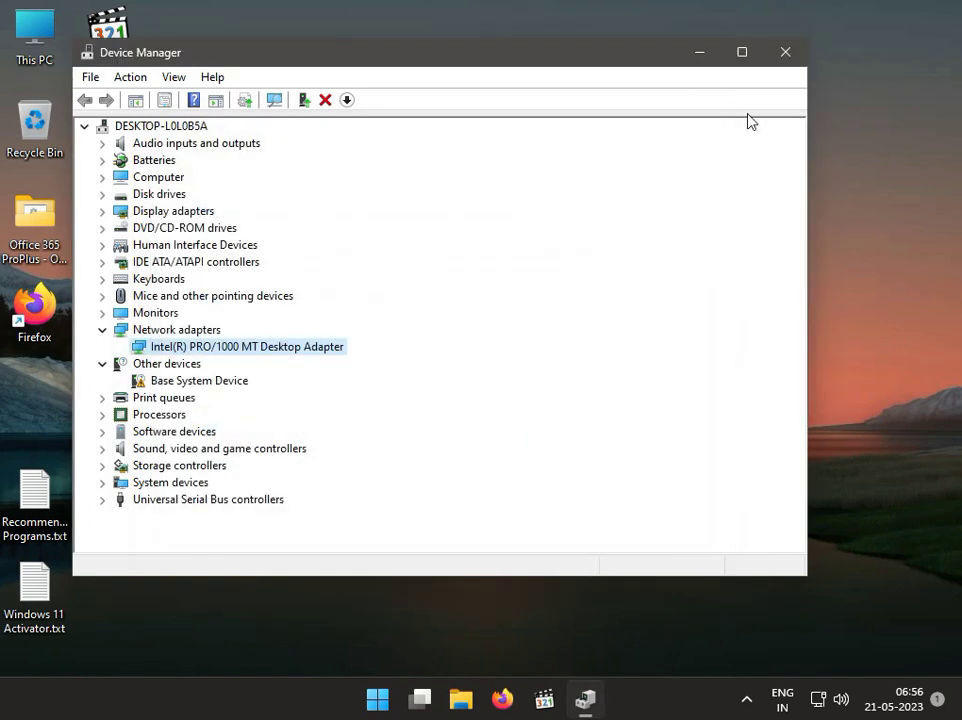
click(785, 52)
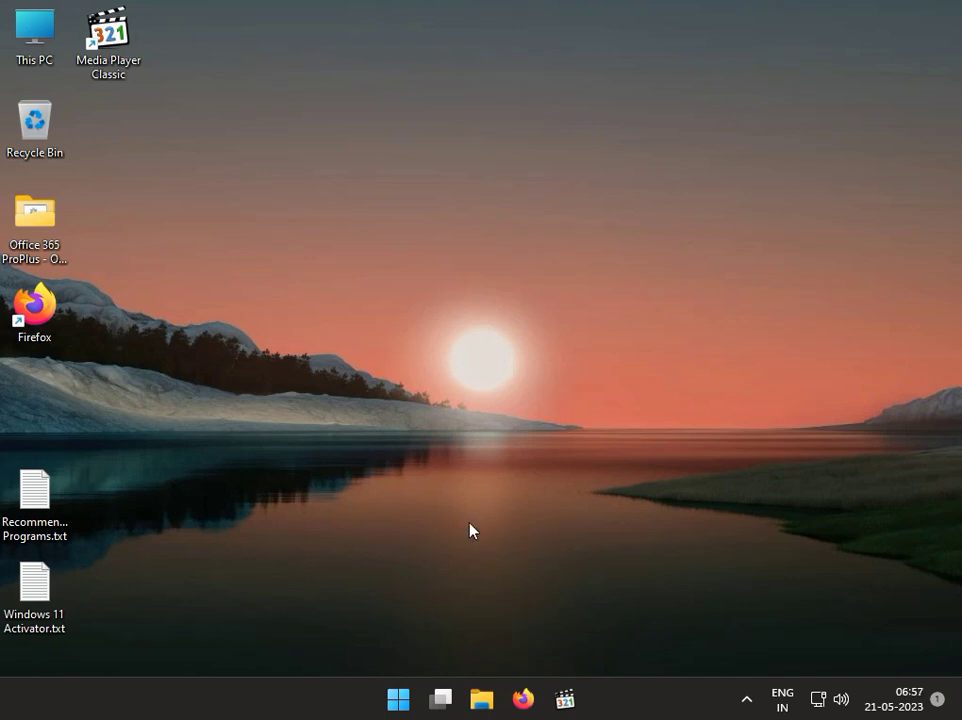
Step: Launch System Configuration by running msconfig and display its list of services
click(398, 699)
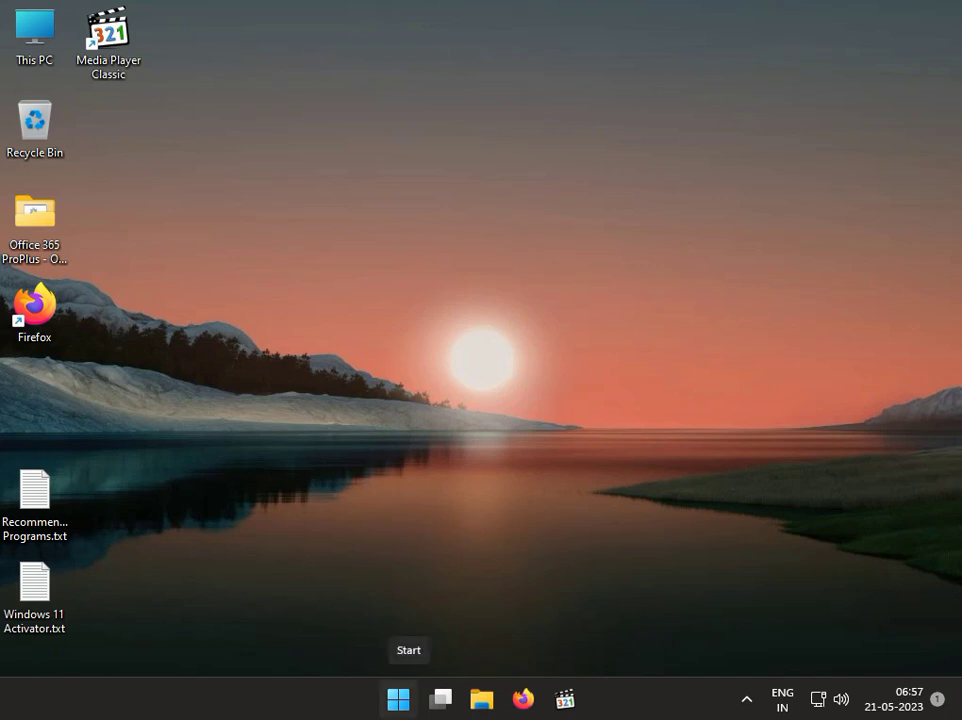
click(376, 477)
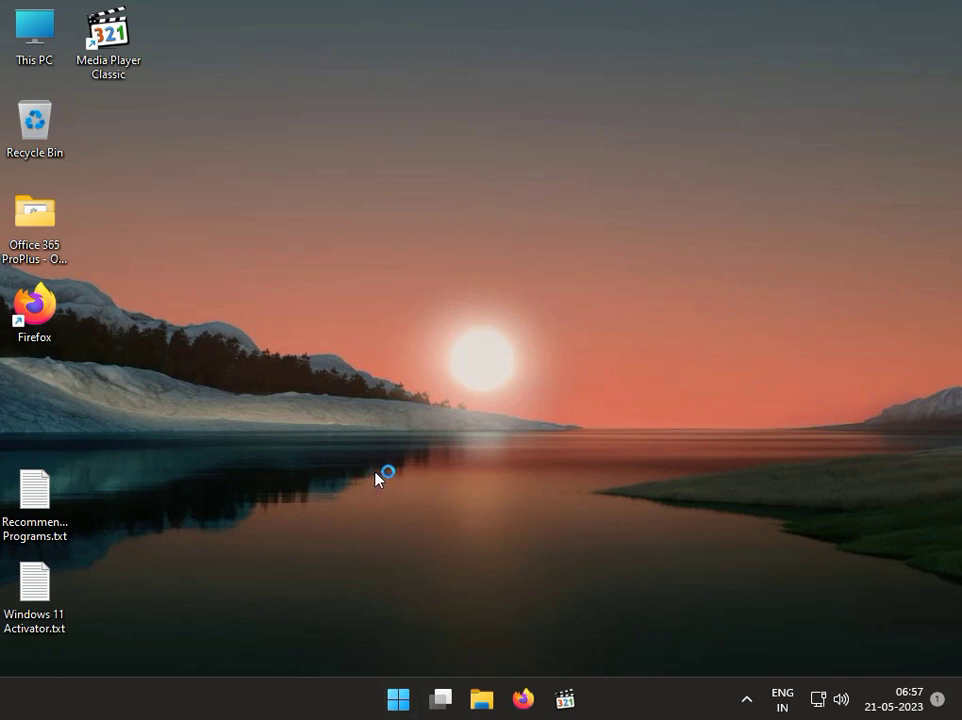
key(super+r)
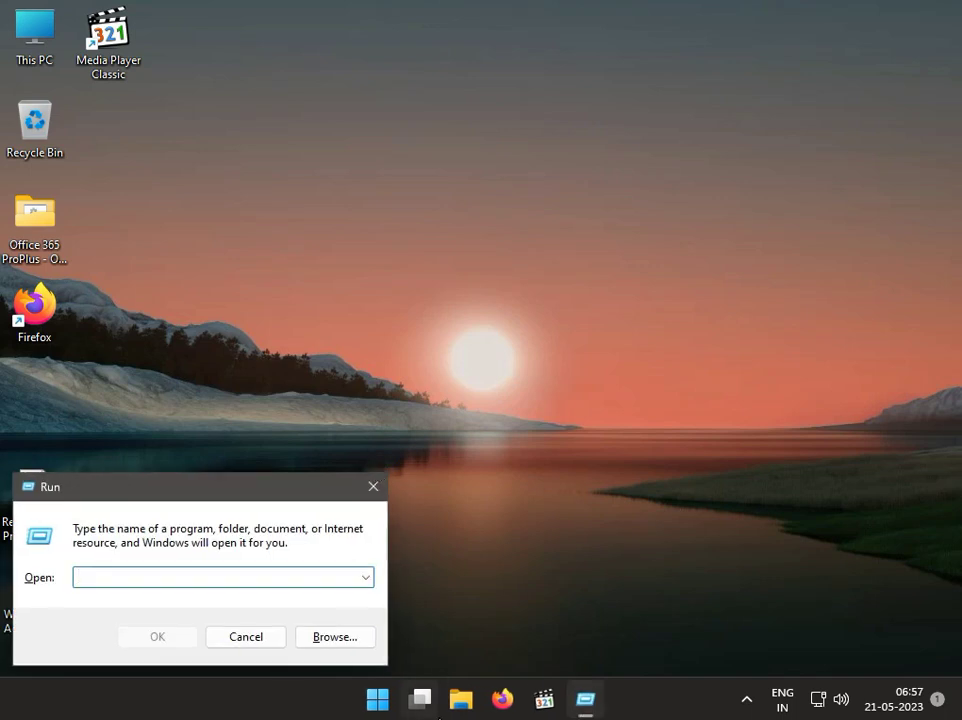
mouse_move(438, 712)
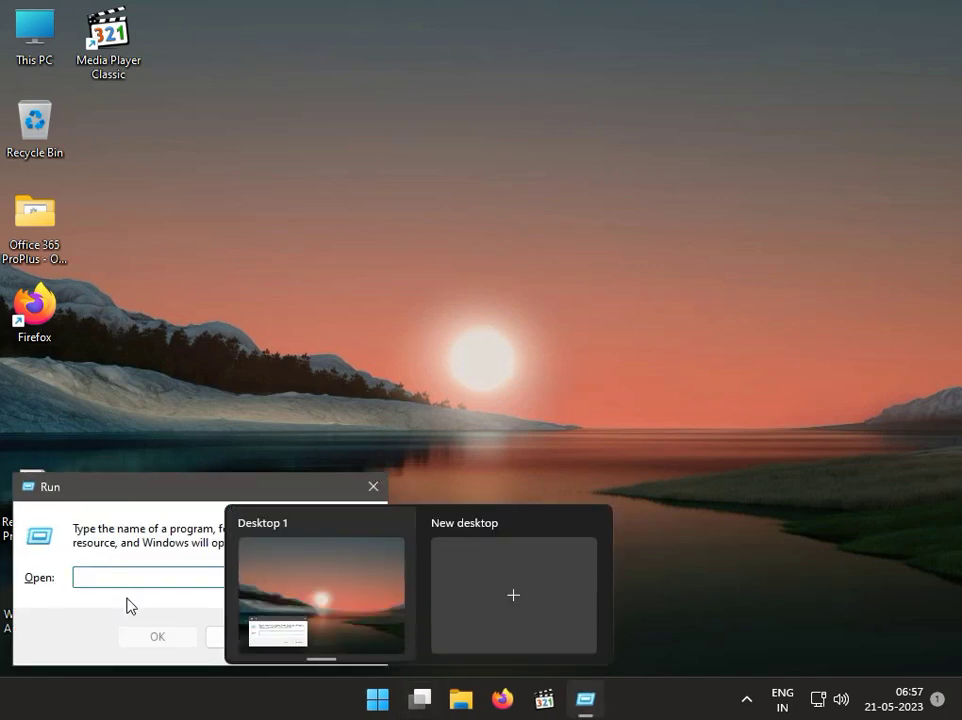
text(m)
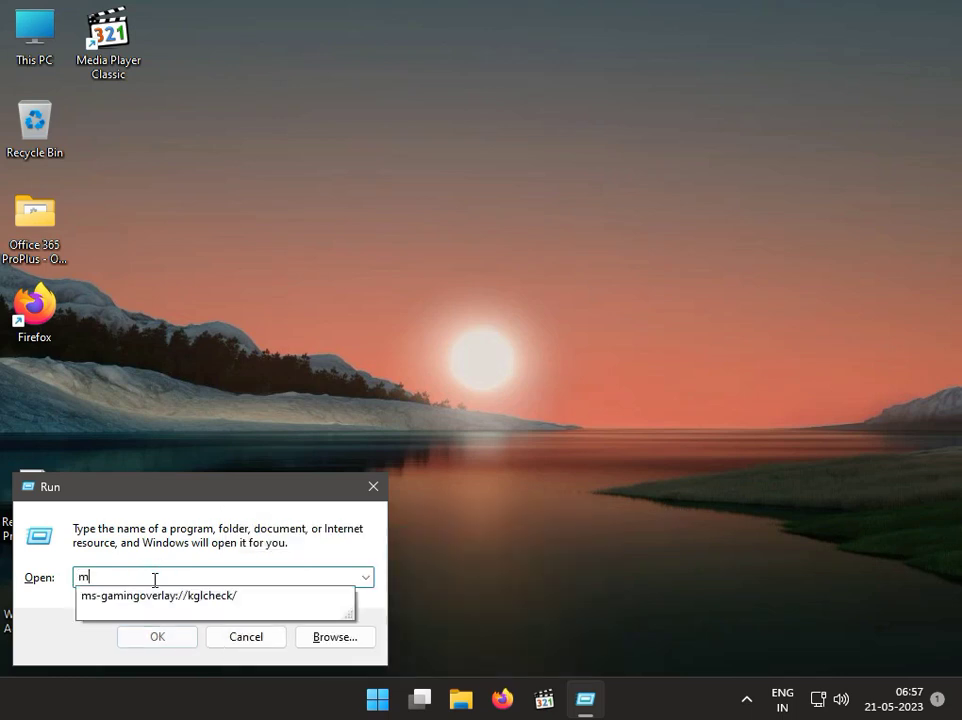
text(scon)
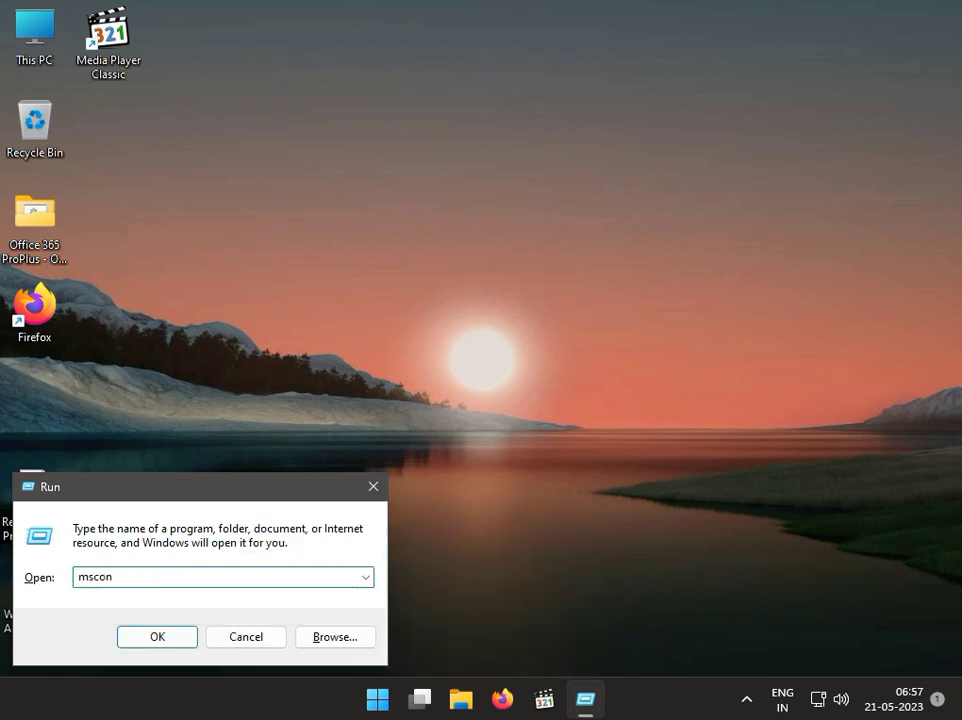
text(fig)
key(Return)
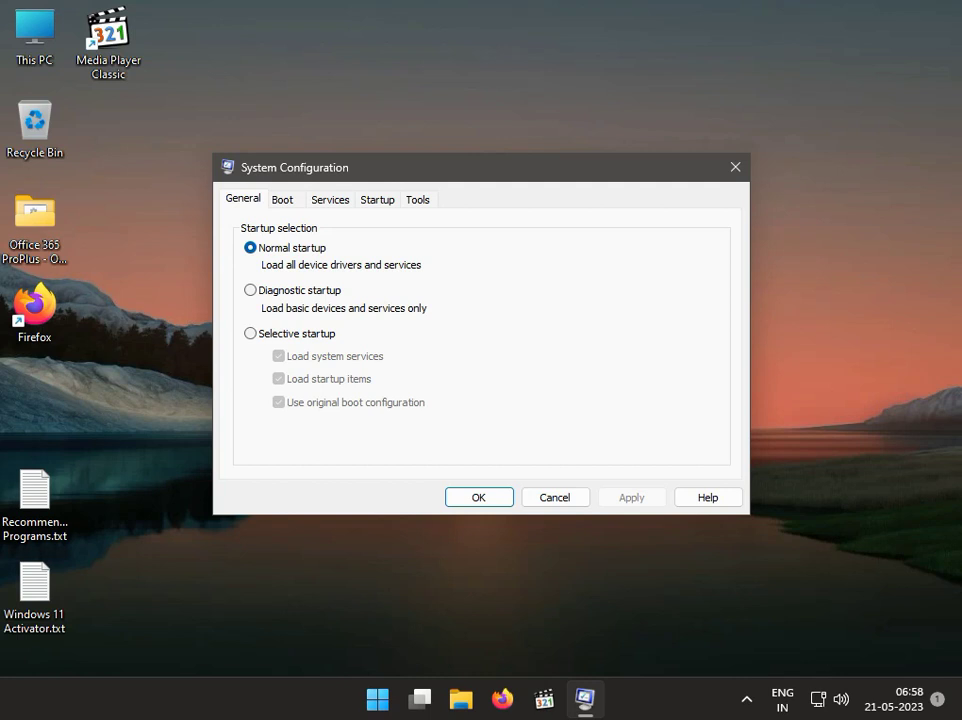
click(335, 200)
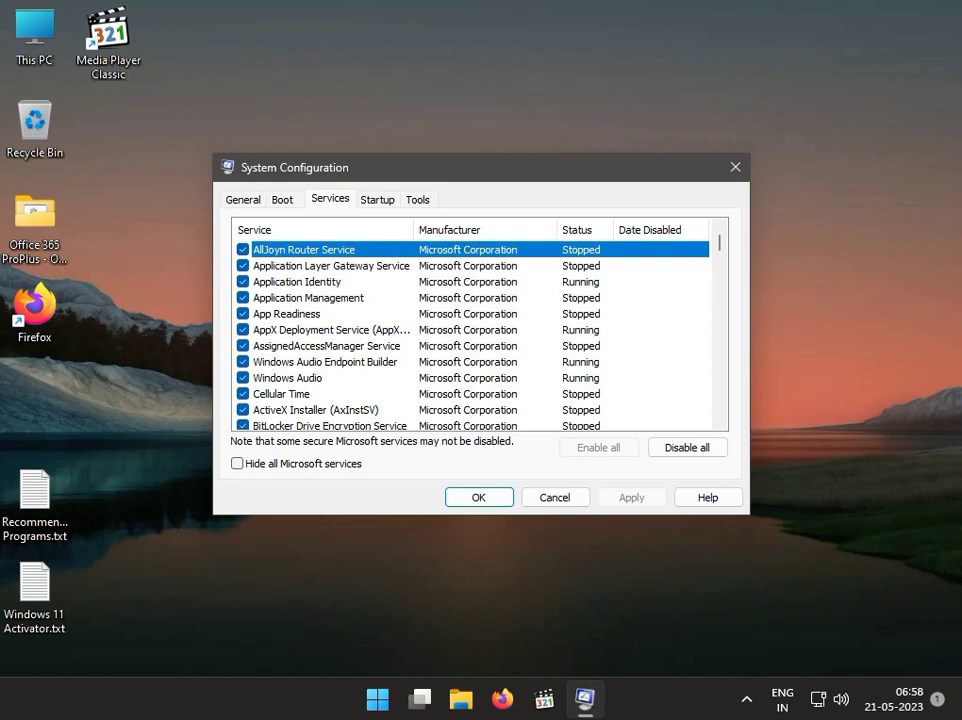
Step: Write the service name Atheros in the Run dialog's entry box and copy it
click(258, 601)
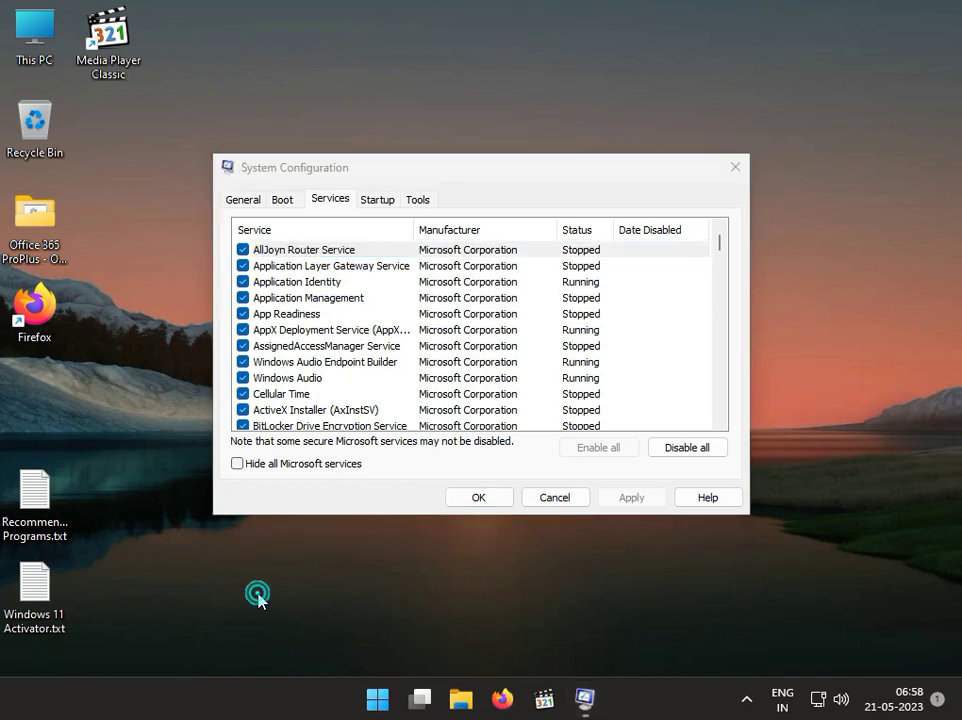
key(super+r)
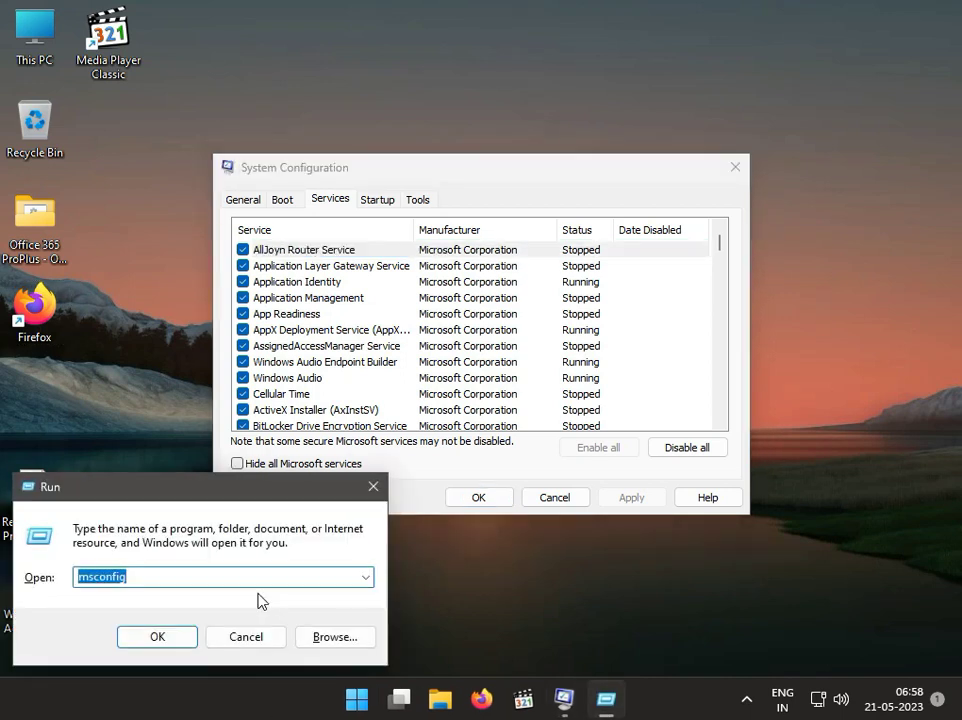
text(A)
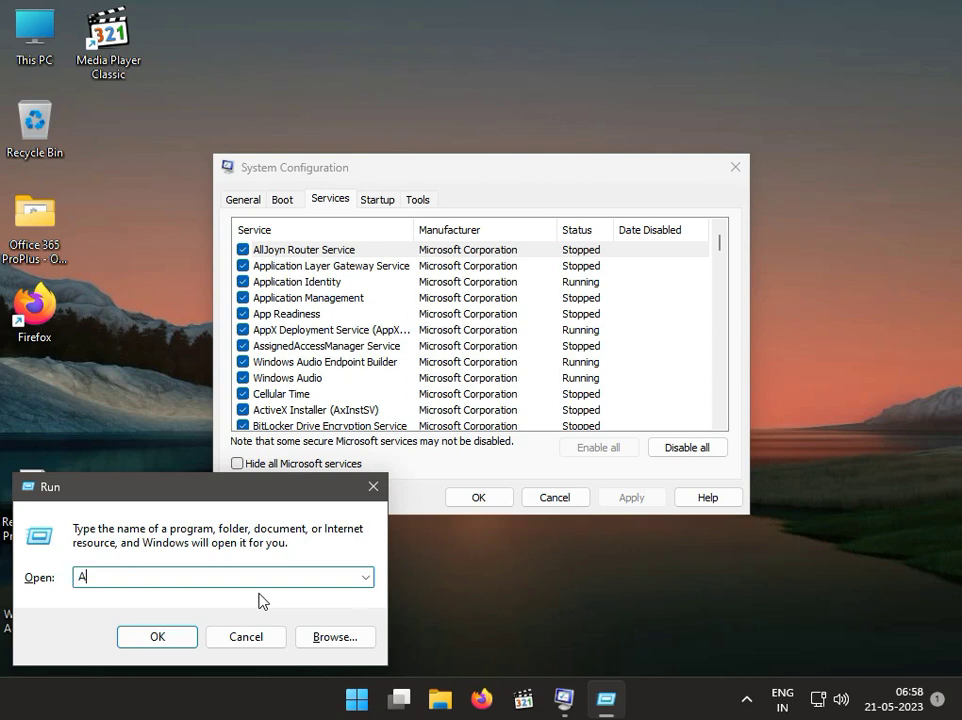
text(theros)
mouse_move(118, 578)
mouse_down()
mouse_move(71, 580)
mouse_move(118, 572)
mouse_up()
key(ctrl+c)
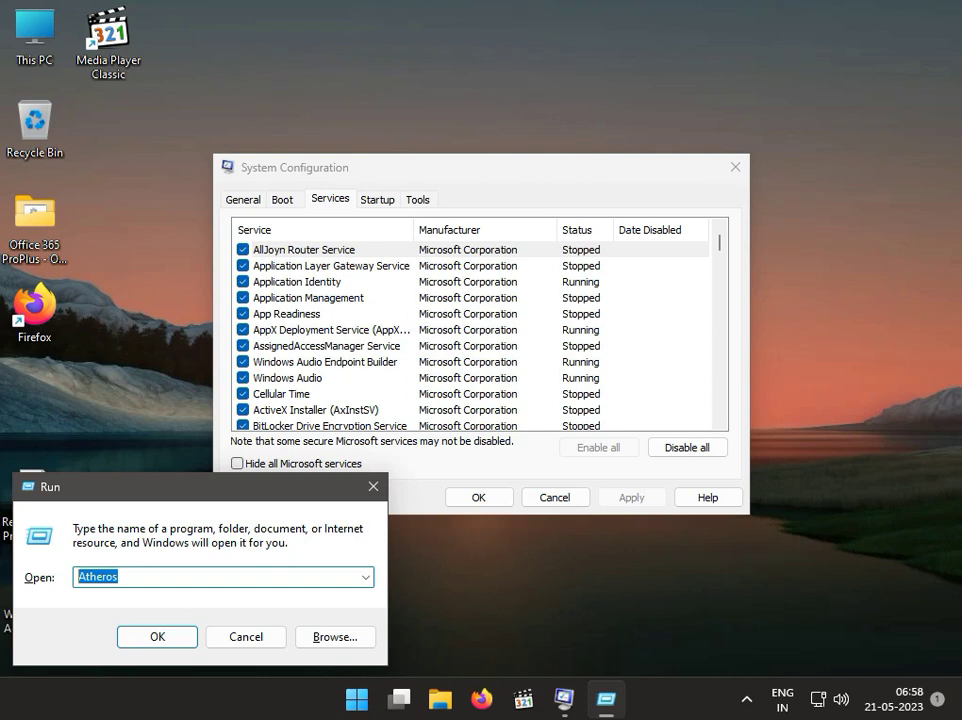
Step: Look through the System Configuration services list for an Atheros service
click(296, 283)
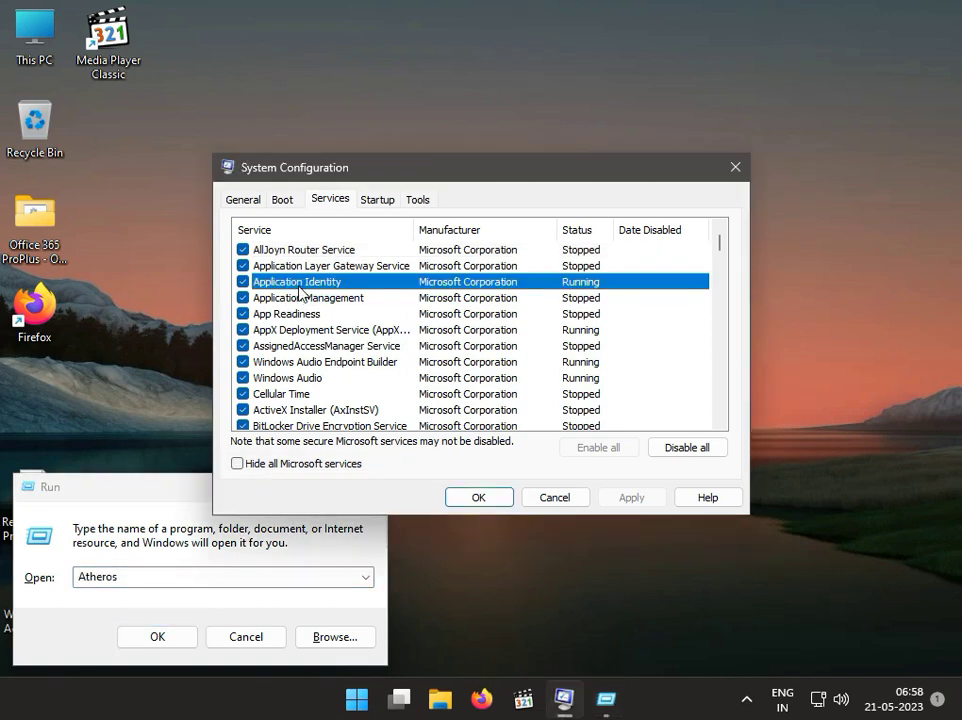
scroll(303, 300, down, 1)
scroll(303, 300, up, 1)
scroll(305, 318, down, 2)
scroll(296, 318, down, 6)
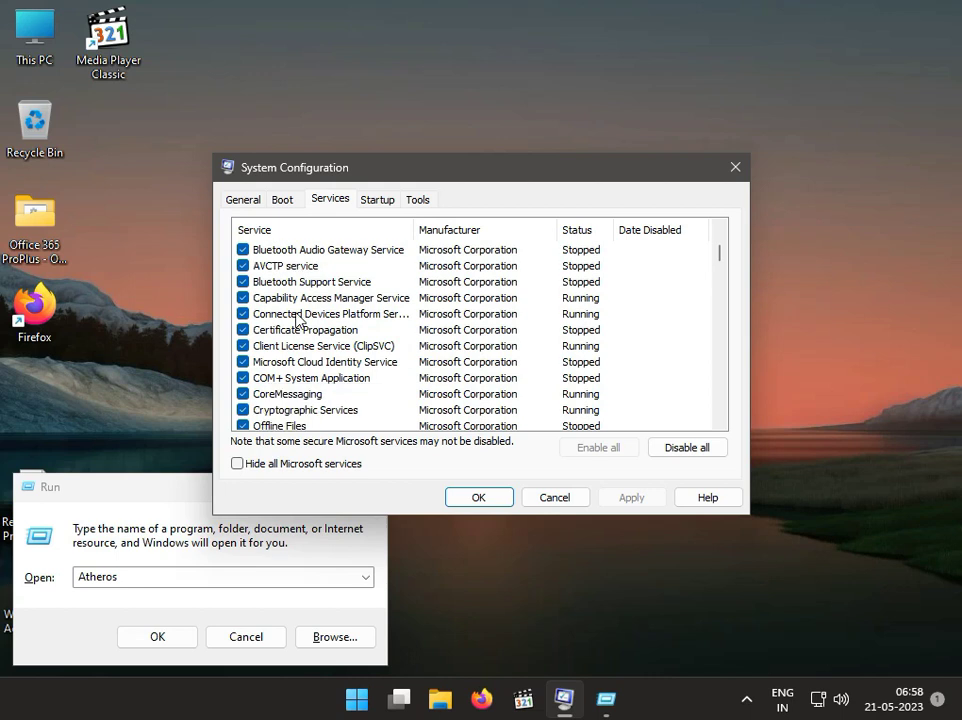
scroll(296, 318, down, 13)
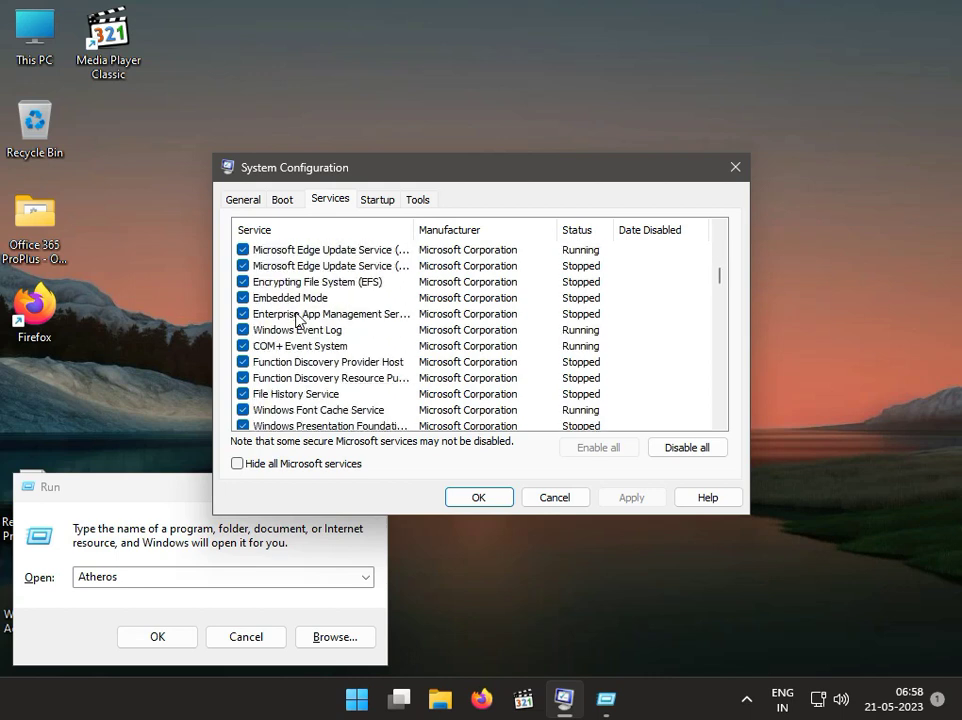
scroll(296, 318, up, 3)
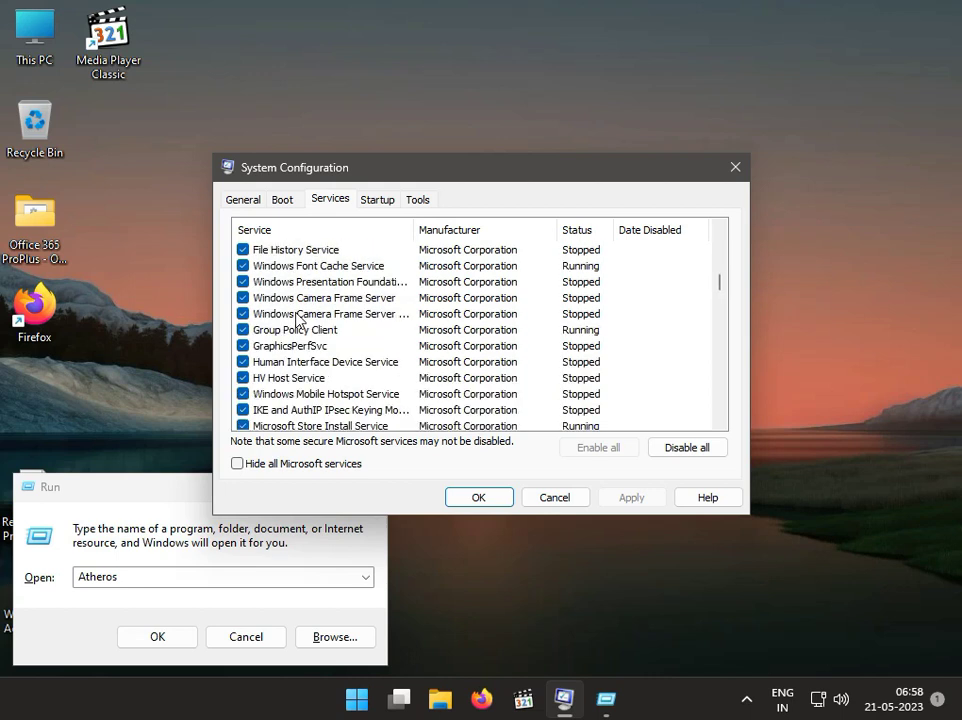
scroll(296, 318, up, 2)
scroll(296, 318, down, 5)
scroll(296, 318, down, 12)
scroll(296, 318, down, 12)
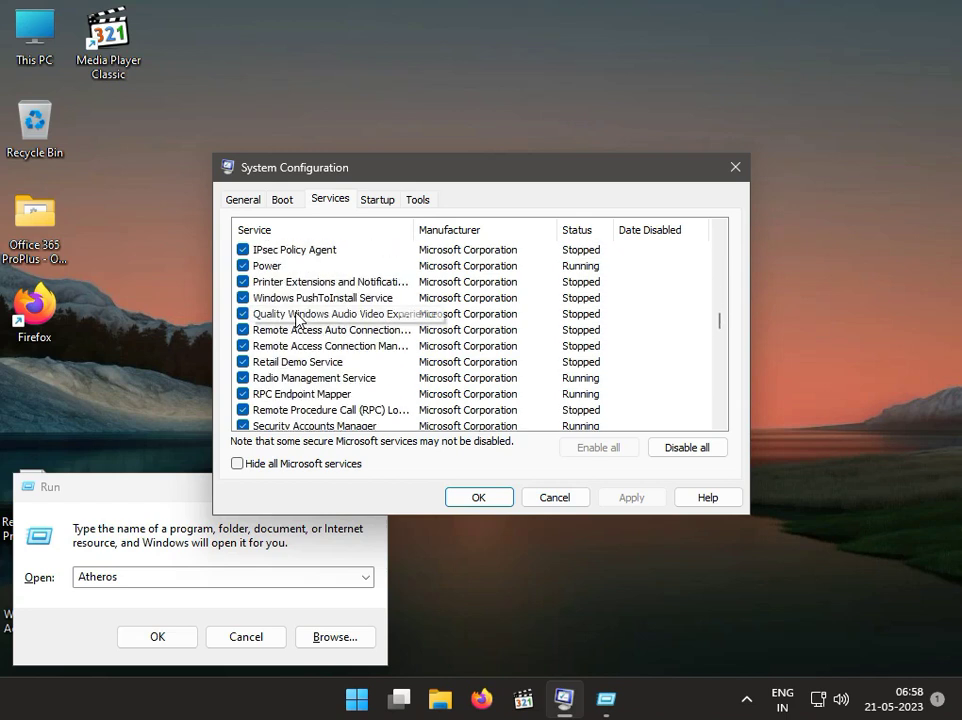
scroll(297, 318, down, 12)
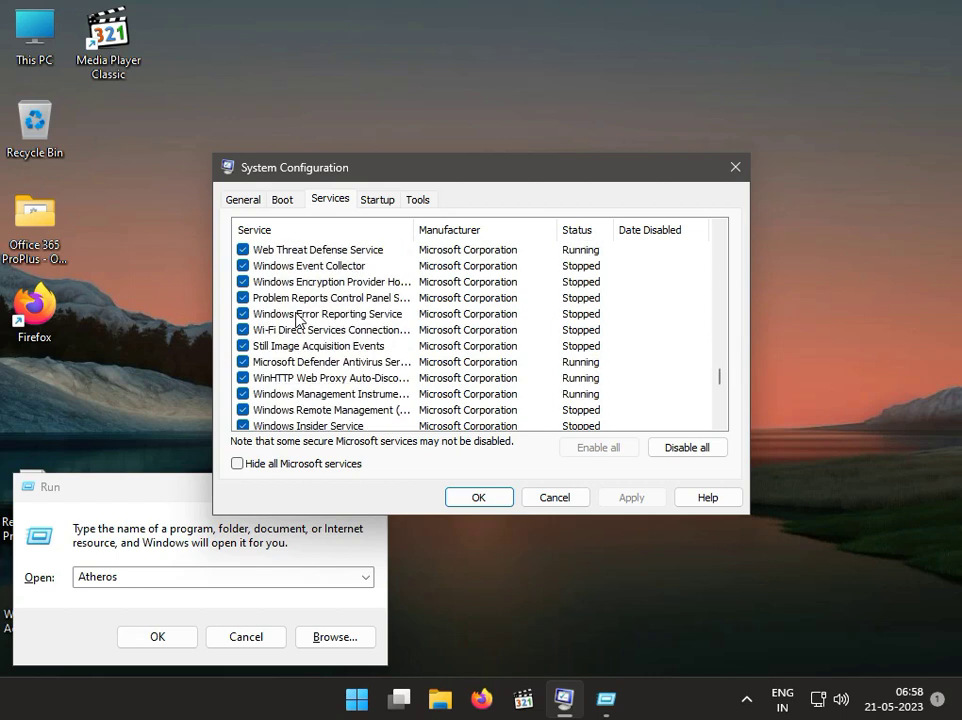
scroll(296, 318, down, 12)
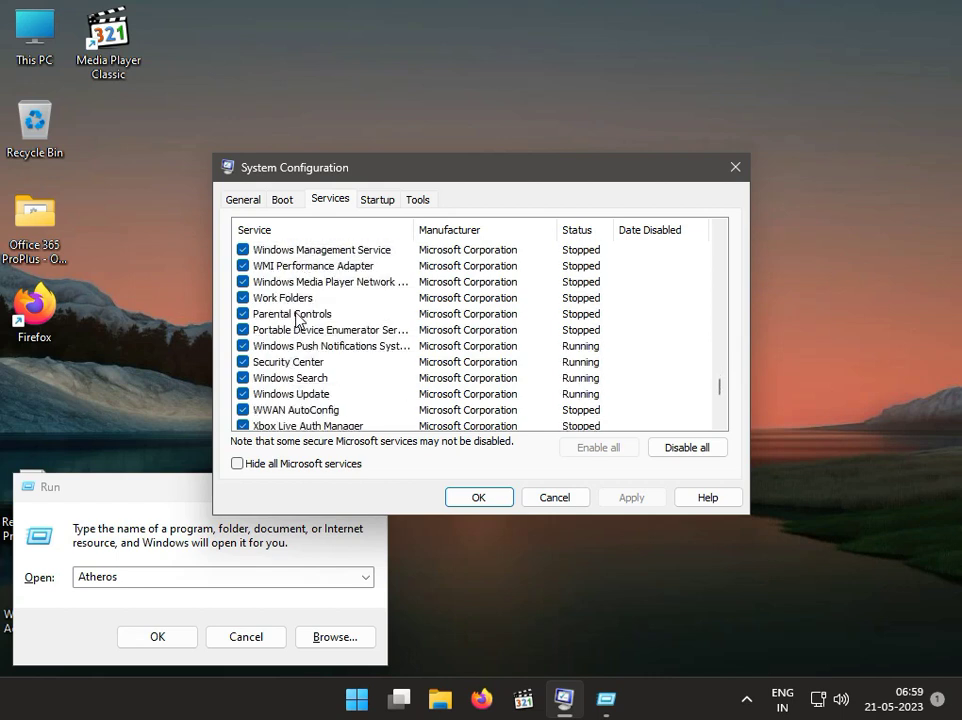
scroll(296, 318, down, 8)
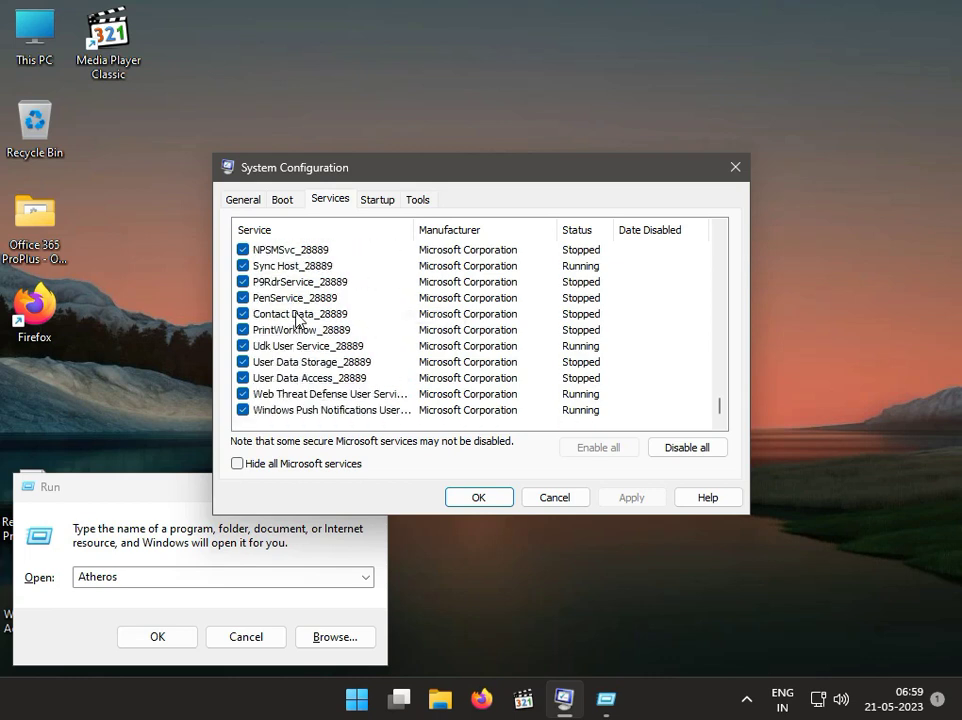
scroll(296, 318, up, 15)
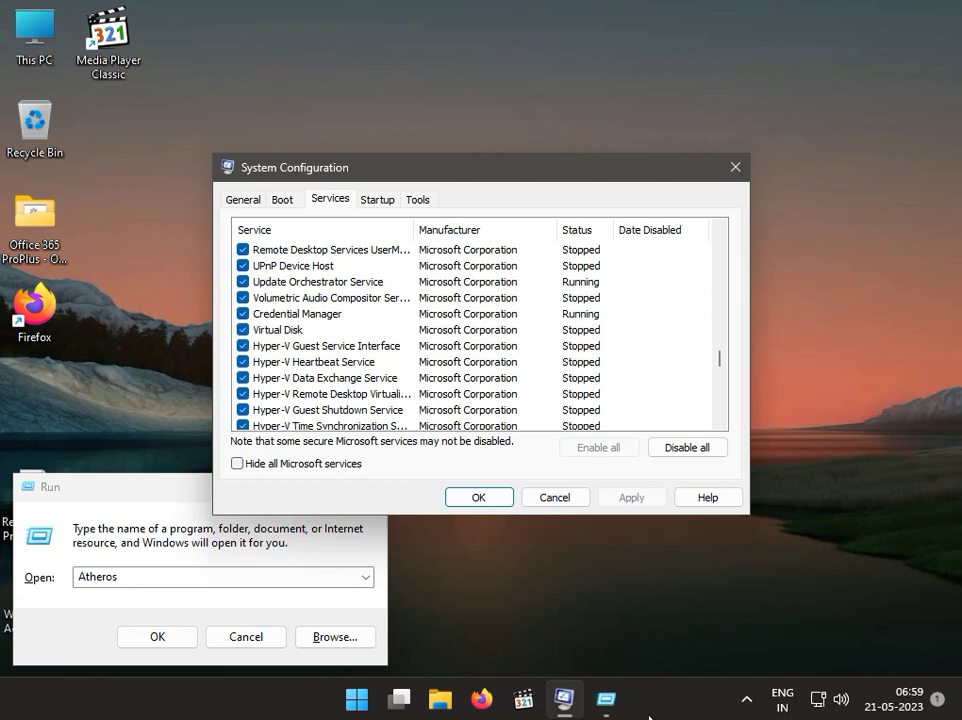
Step: Apply the service settings in System Configuration, close the Run dialog, and dismiss the restart request without restarting
click(243, 330)
click(657, 495)
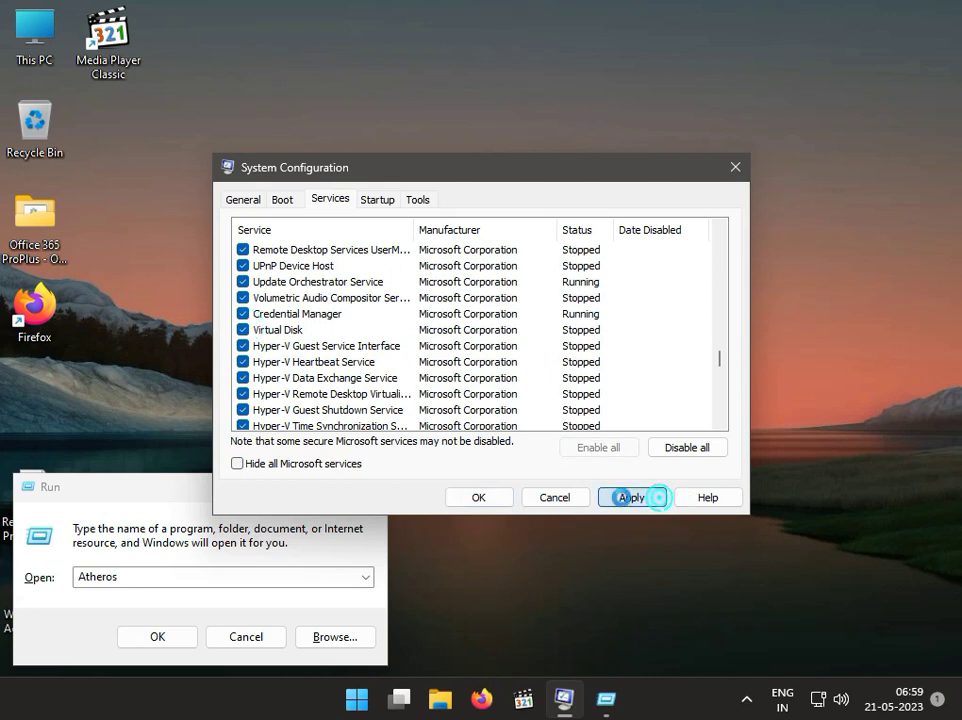
click(477, 497)
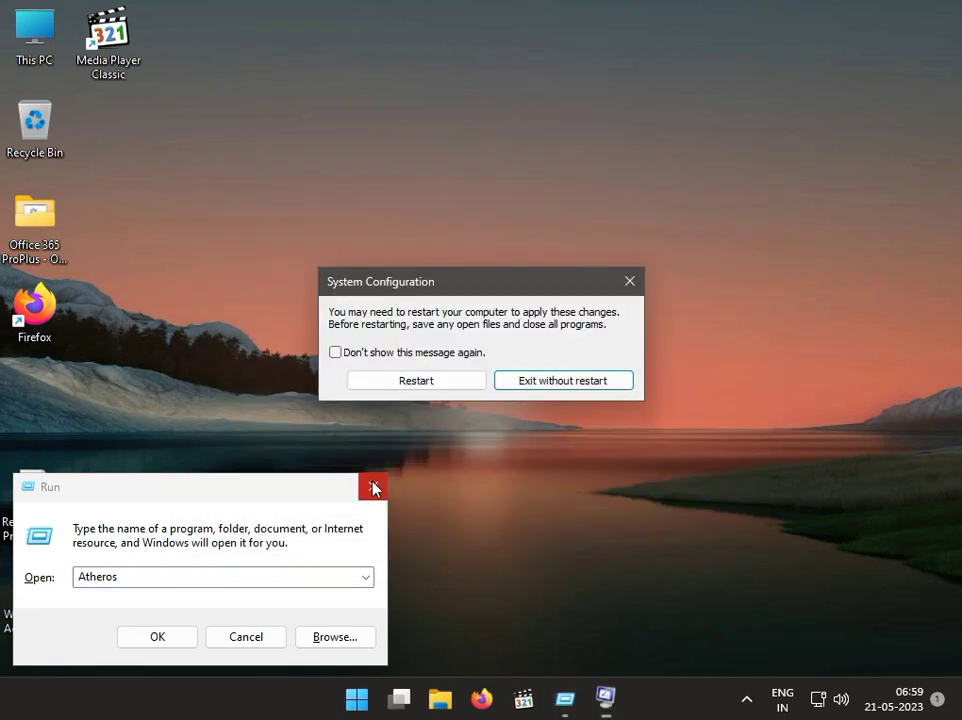
click(373, 486)
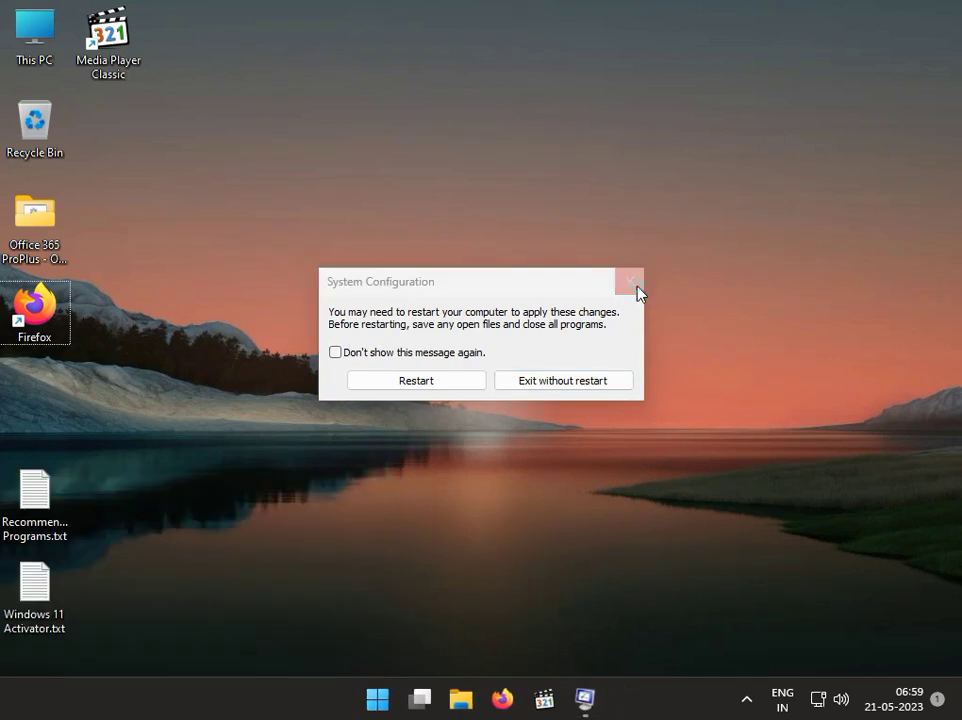
click(637, 287)
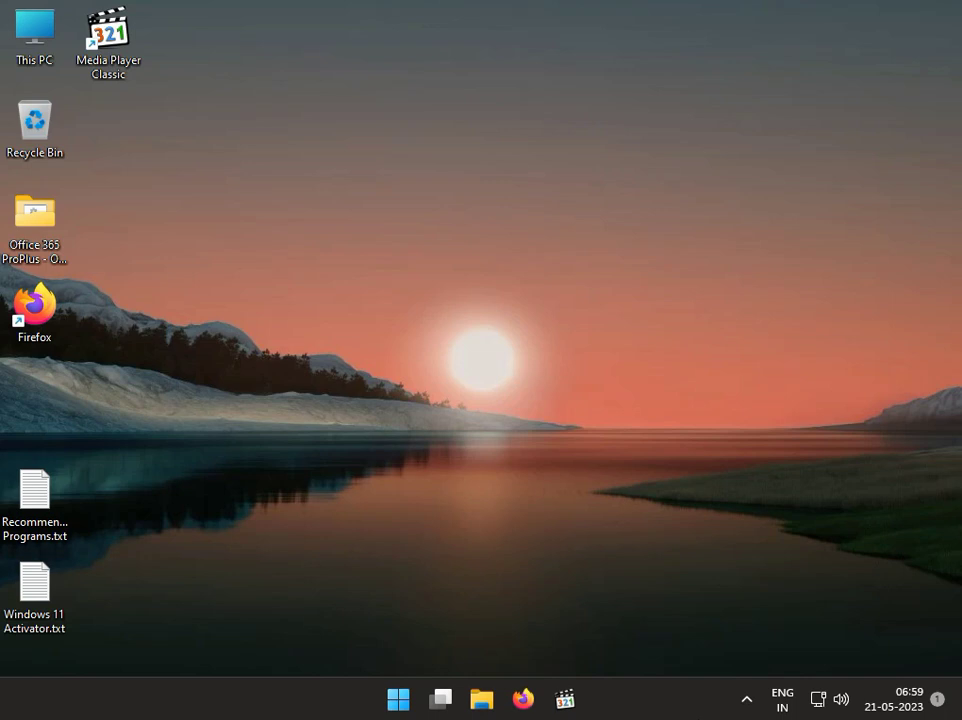
Step: Open the list of installed Windows updates from Control Panel's Programs and Features
click(398, 699)
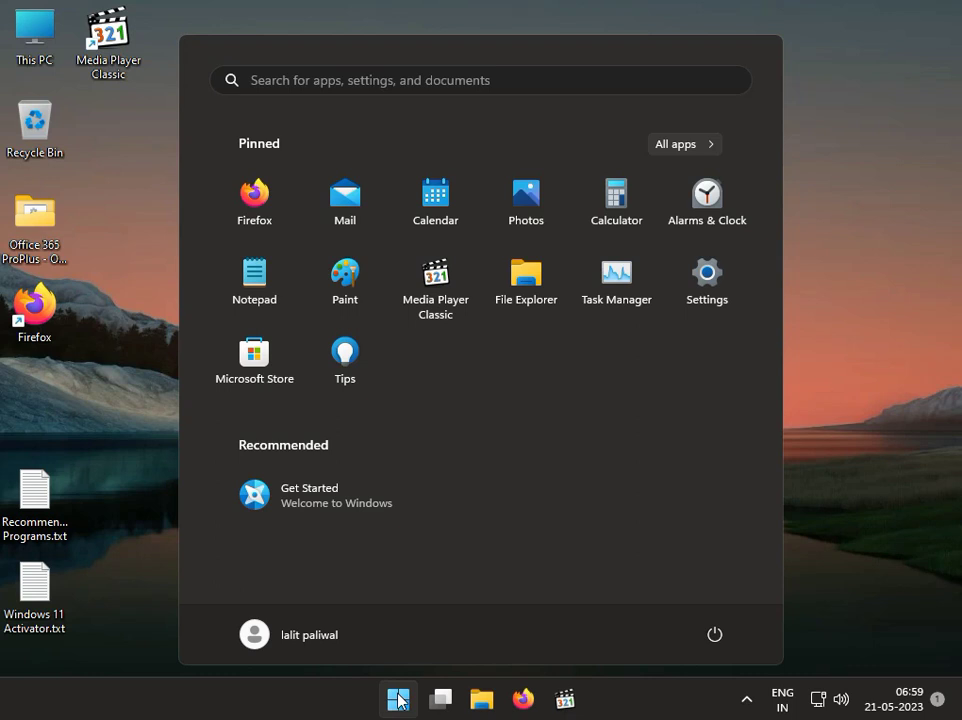
text(cont)
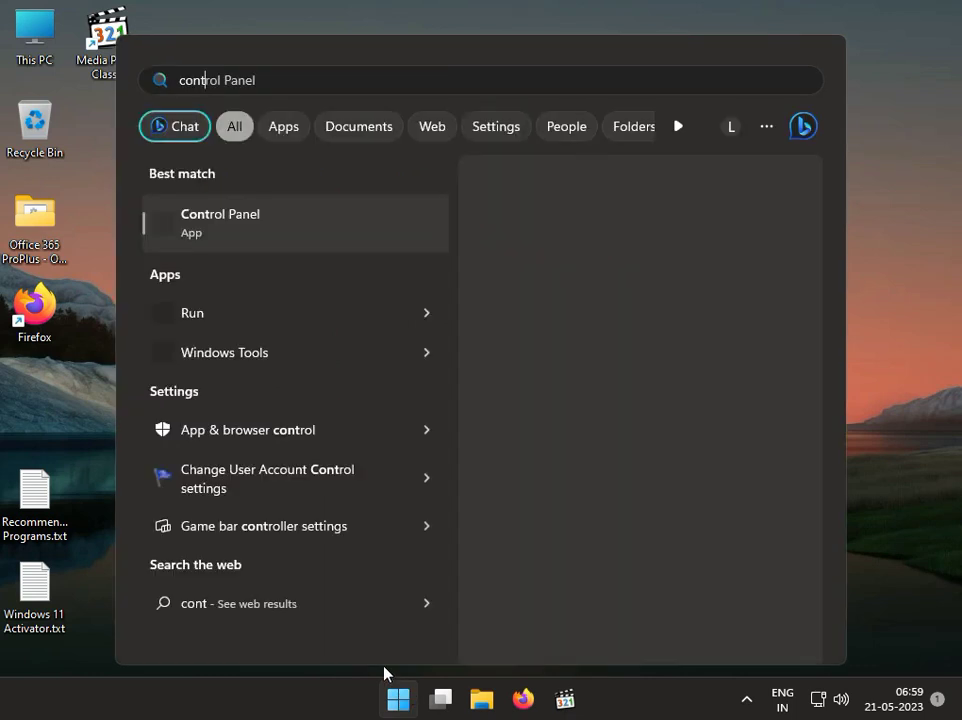
click(207, 217)
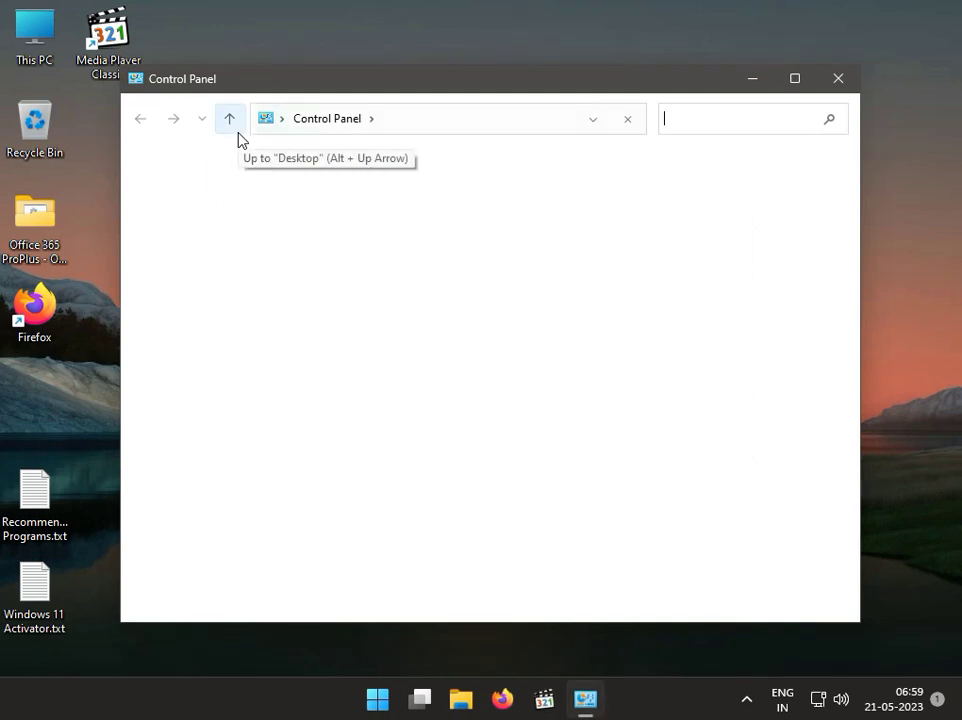
click(317, 453)
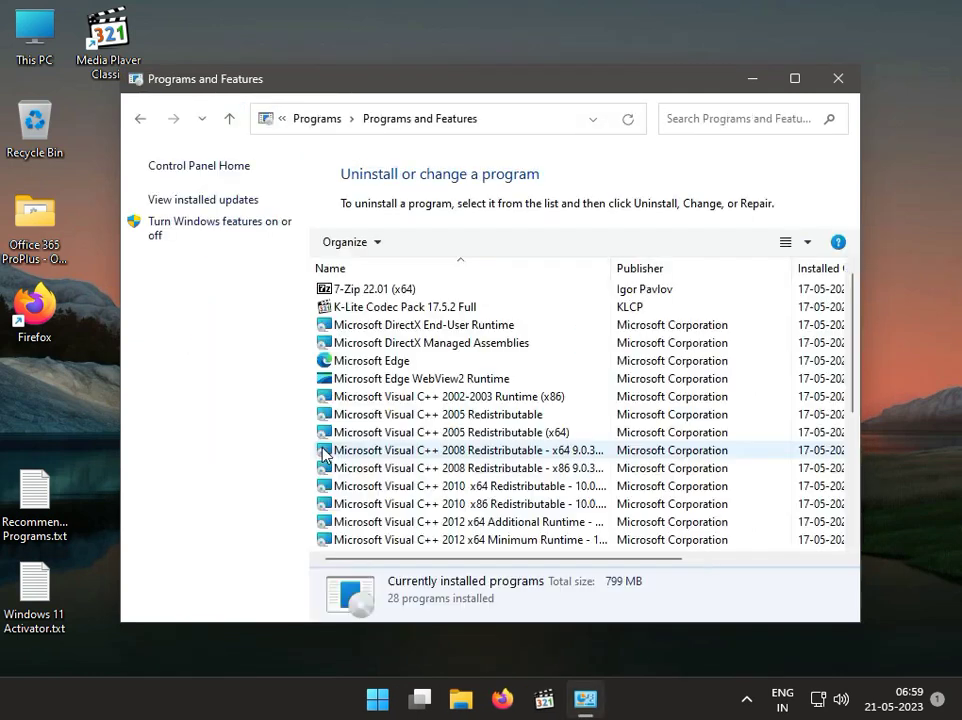
click(229, 203)
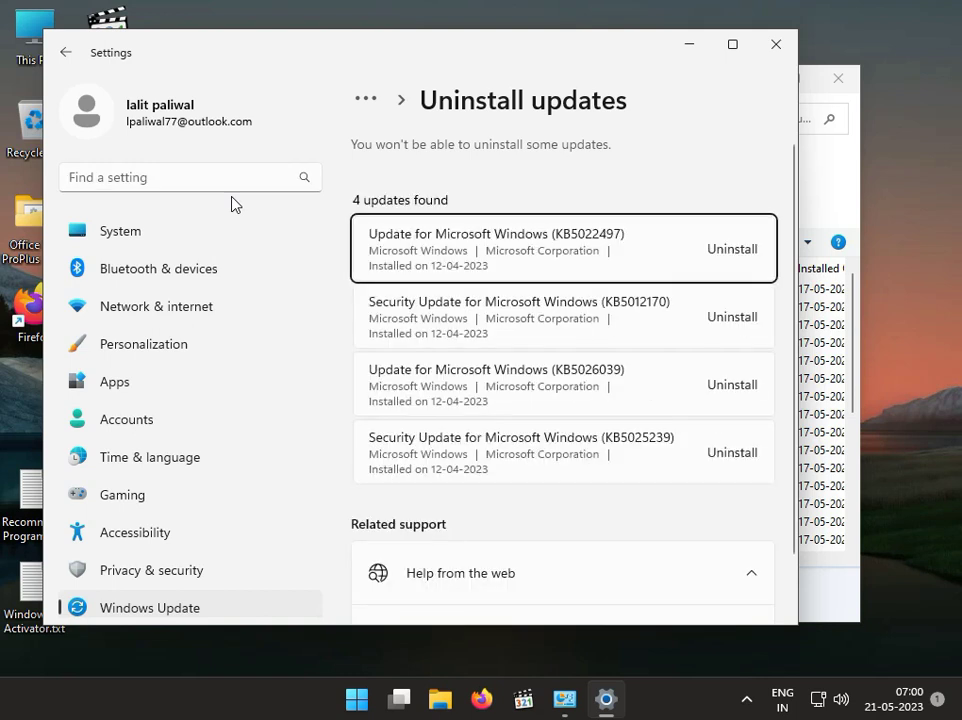
Step: Bring up the uninstall confirmation for update KB5022497, dismiss it, and close the Settings and Programs and Features windows
click(683, 258)
click(720, 250)
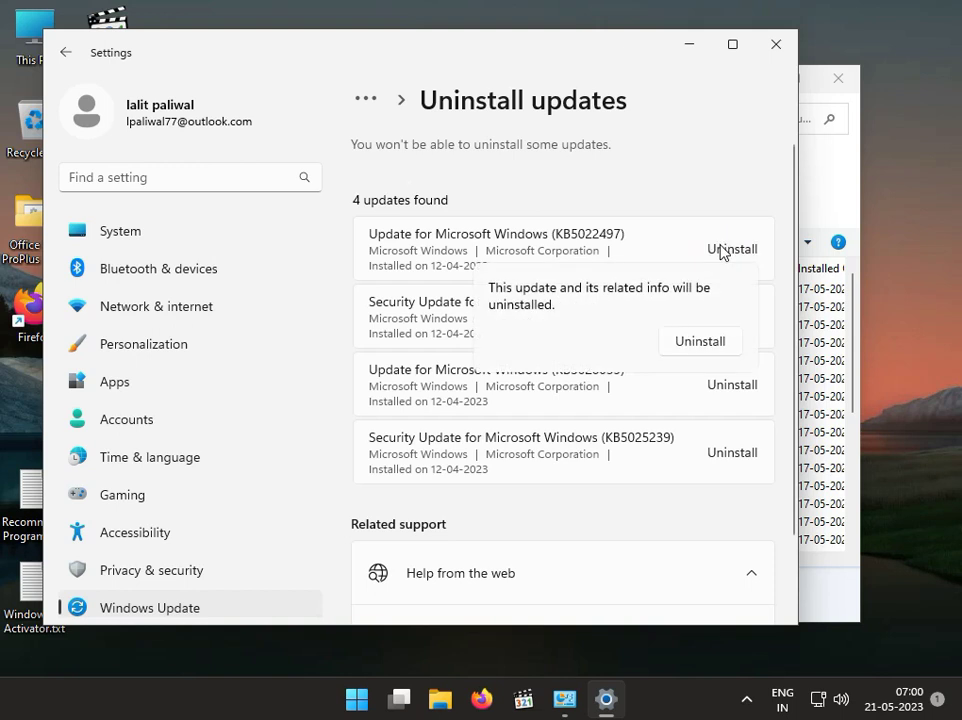
click(696, 189)
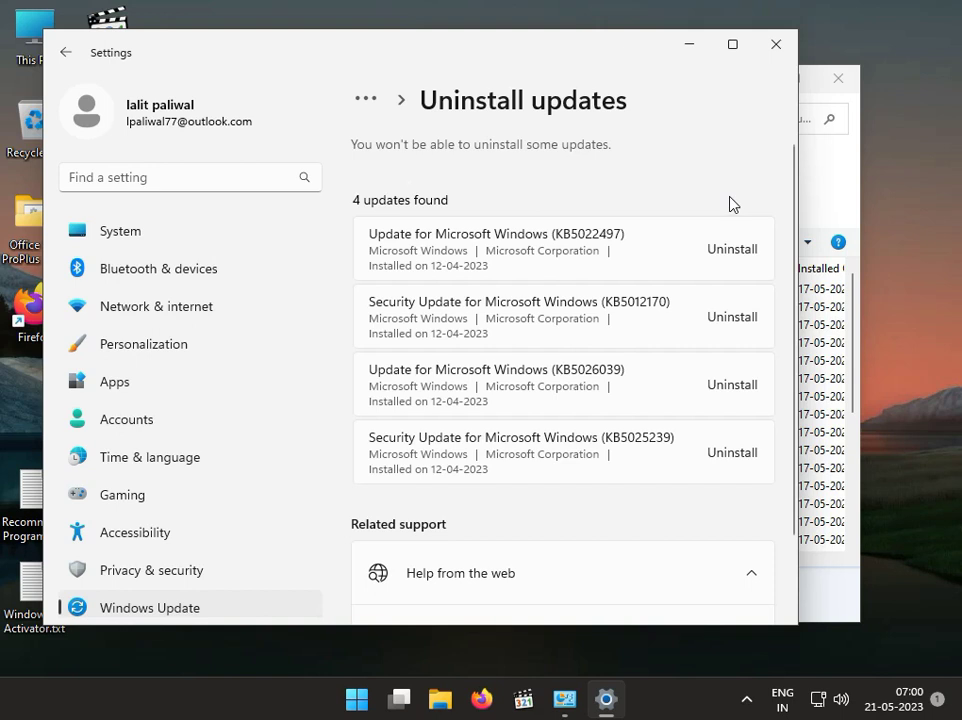
click(757, 48)
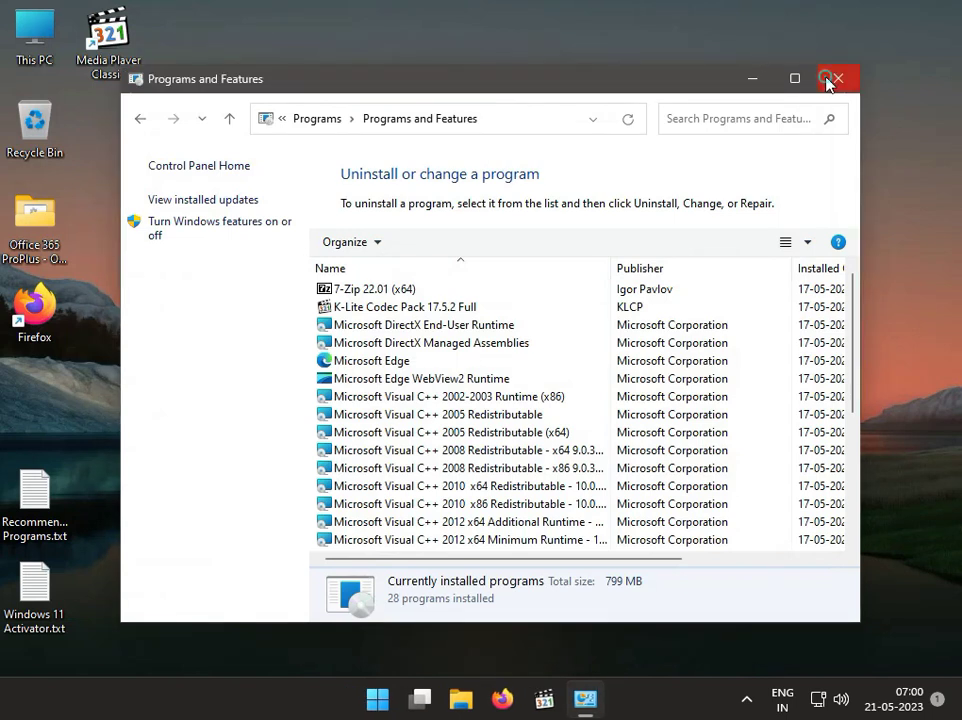
click(837, 79)
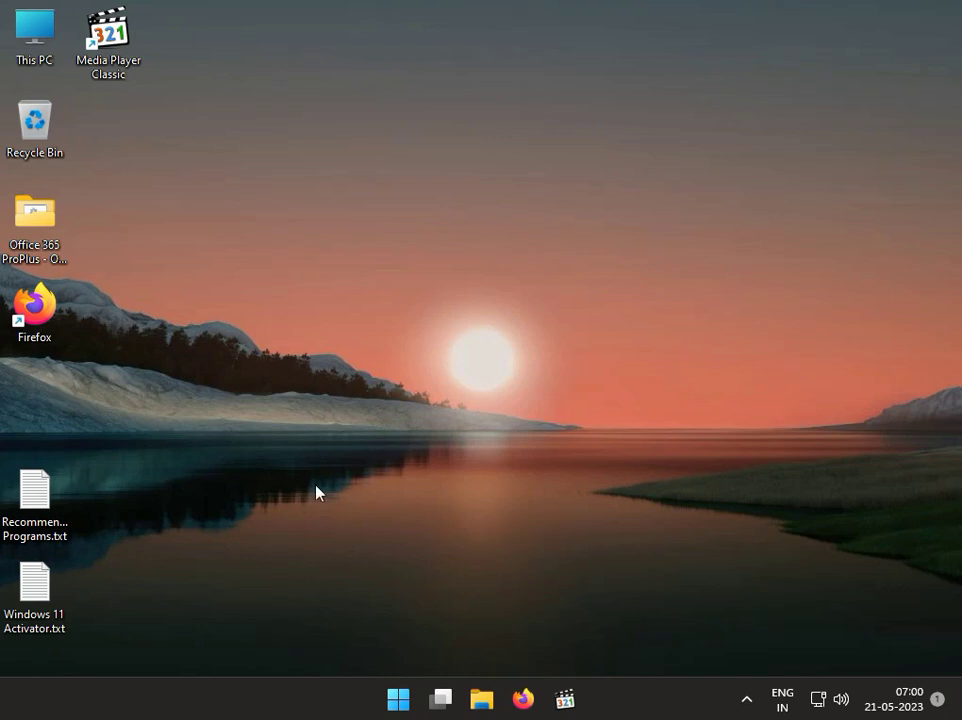
Step: Open the list of installed apps in Windows Settings
click(399, 708)
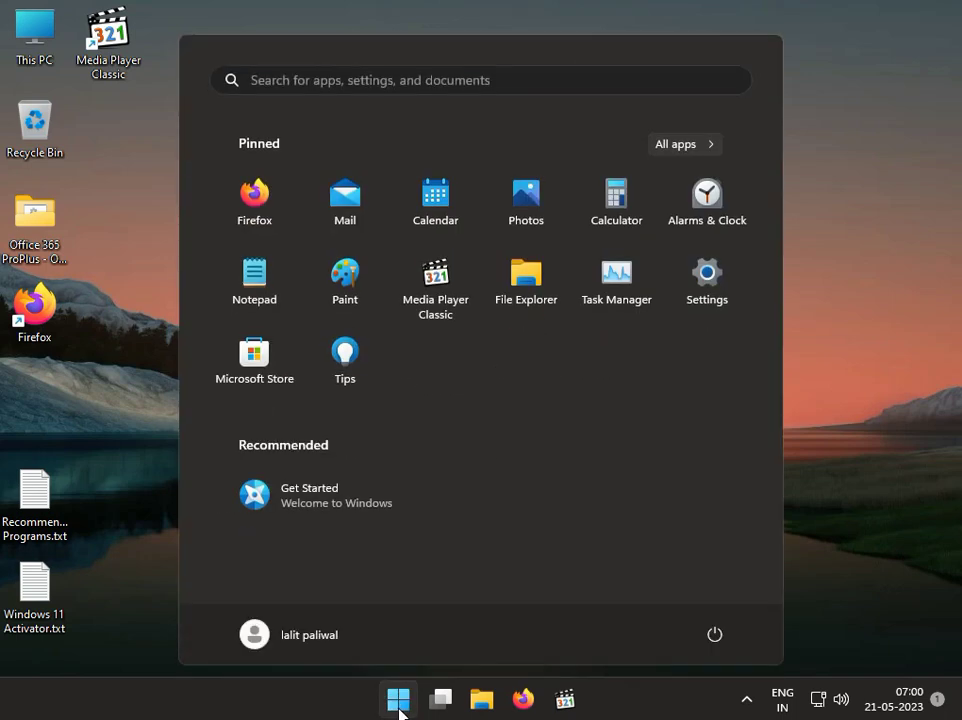
click(702, 277)
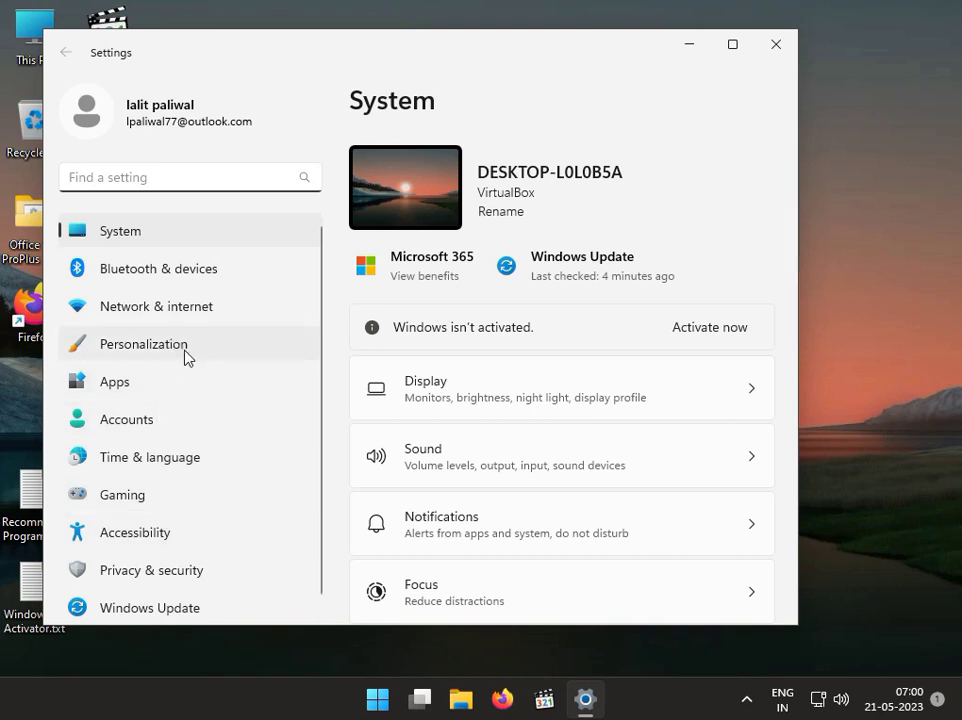
click(179, 384)
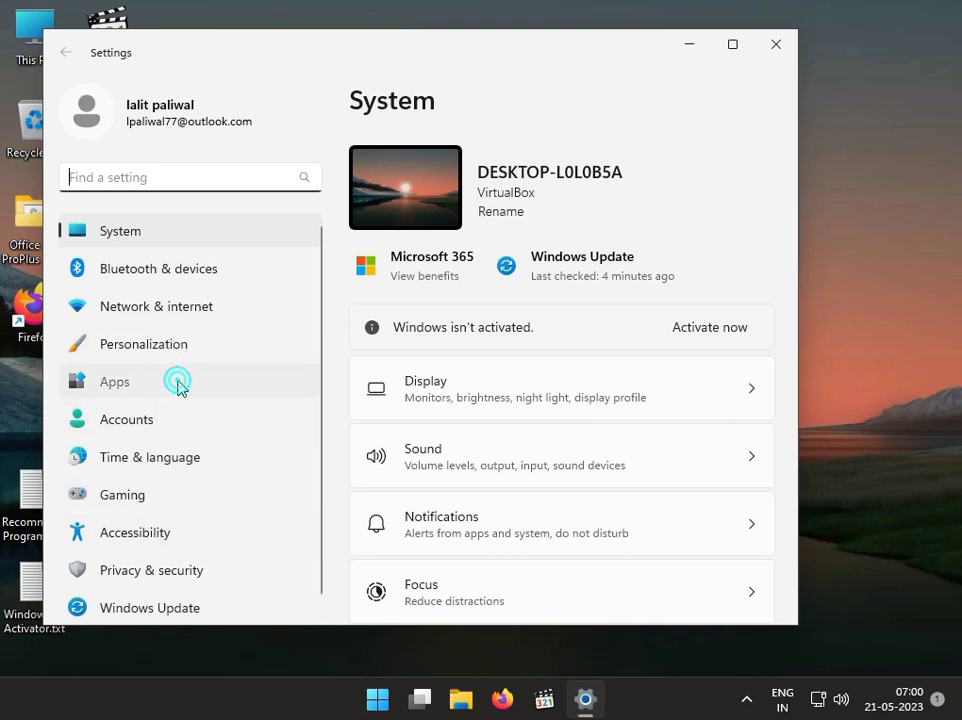
click(543, 188)
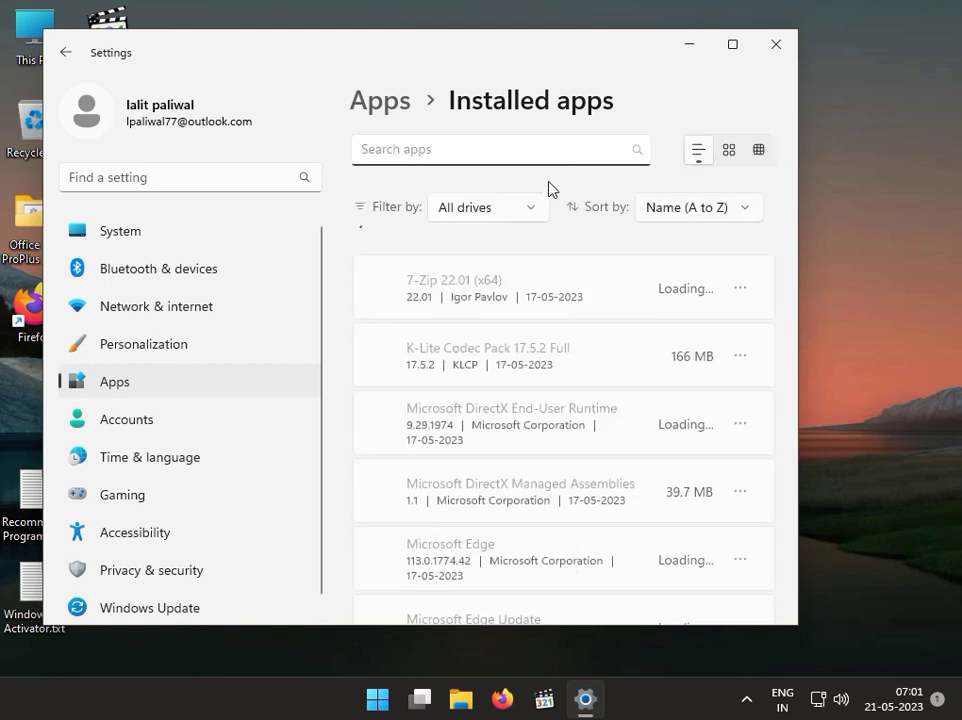
Step: Write the program name 3DP net in the Run dialog, cancel the dialog without running it, and close Settings
key(super+r)
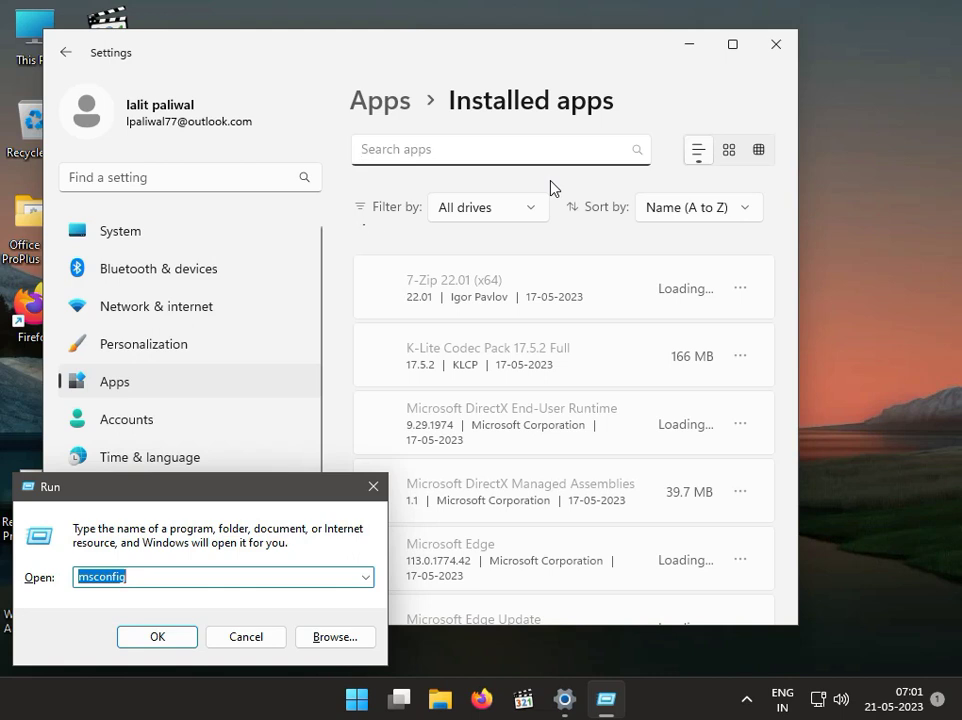
text(DP)
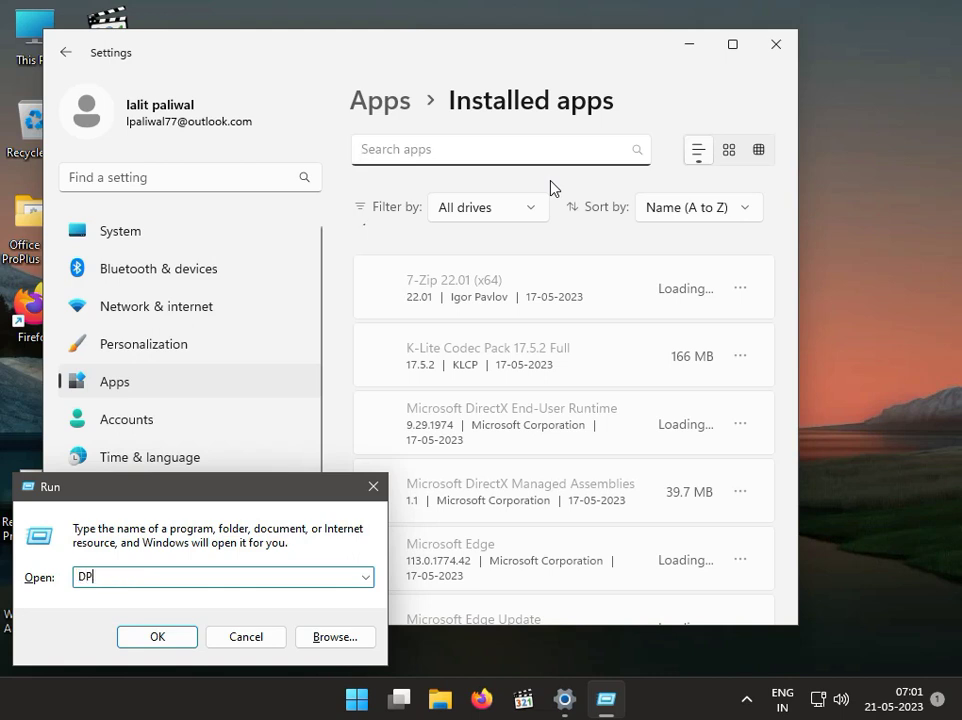
text( net)
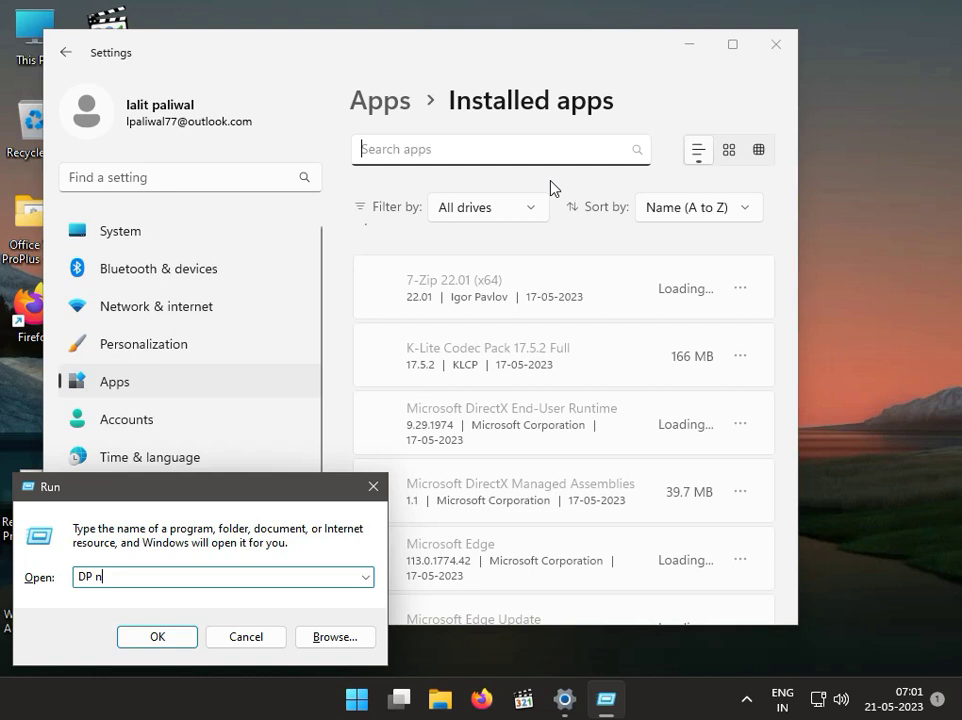
key(Left)
key(Left)
key(Left)
key(Left)
key(Left)
key(Left)
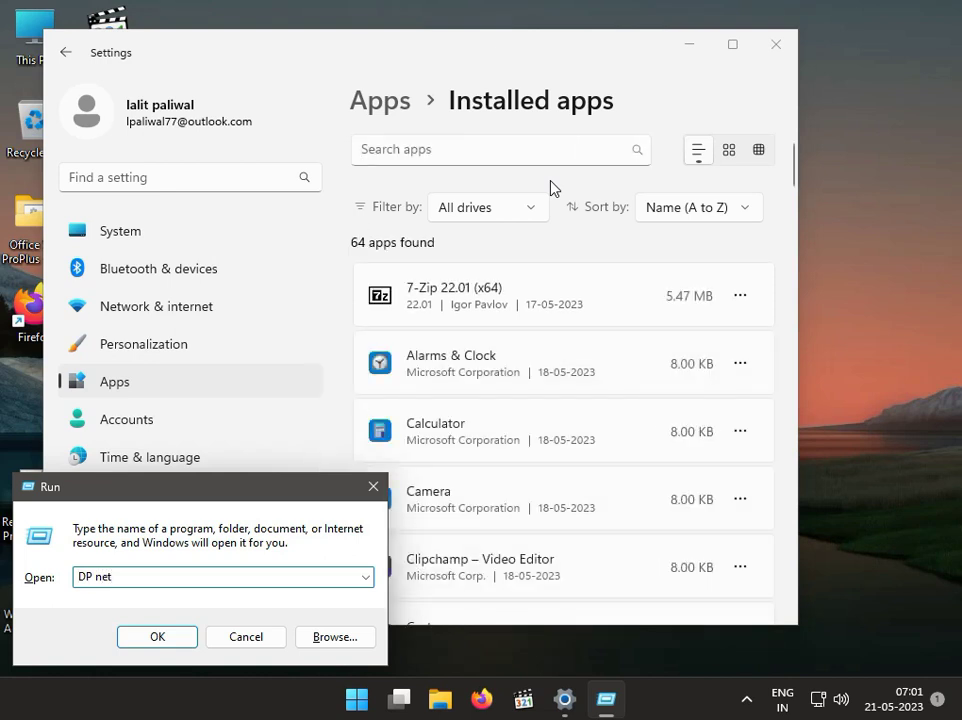
text(3)
click(270, 638)
click(775, 40)
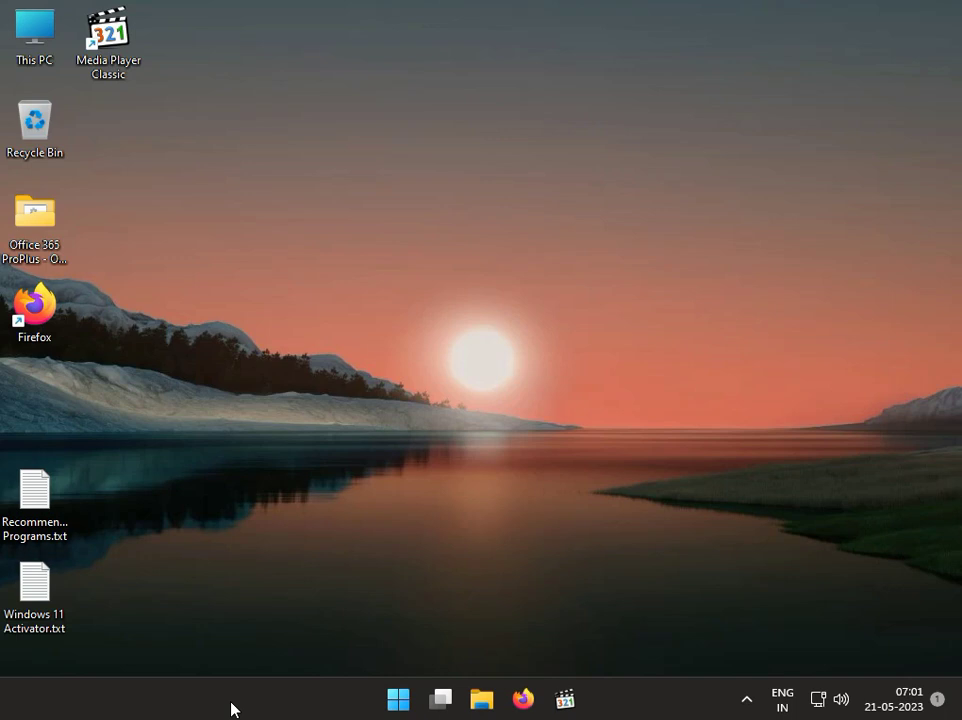
Step: Review the pending updates on the Windows Update page of Settings, and close the window
click(402, 704)
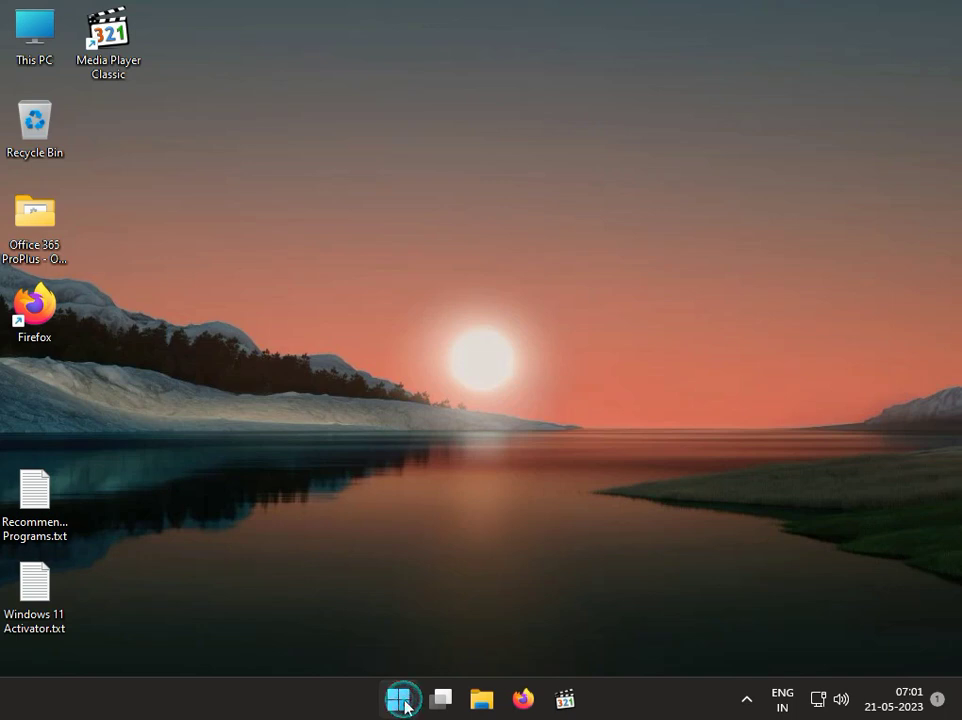
click(702, 272)
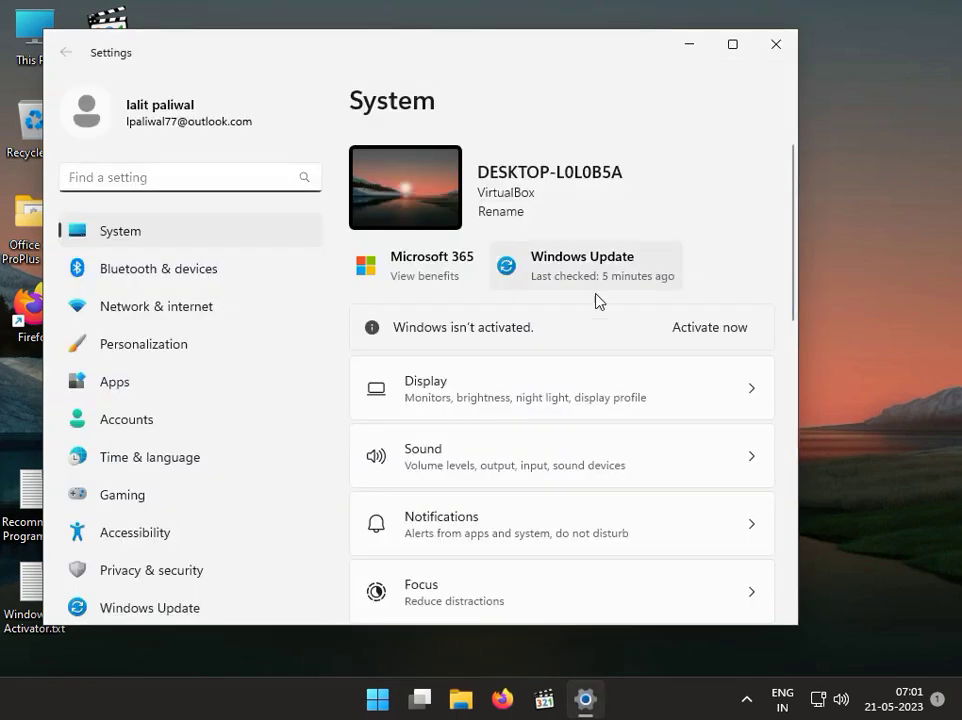
scroll(180, 400, down, 1)
scroll(190, 603, up, 1)
click(188, 607)
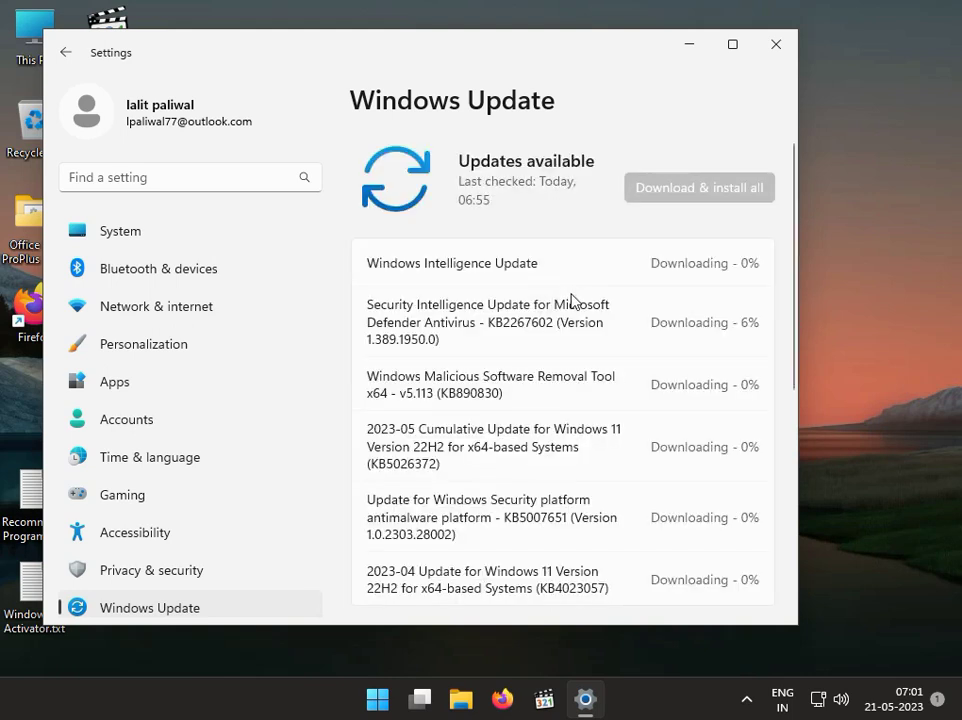
scroll(573, 299, down, 5)
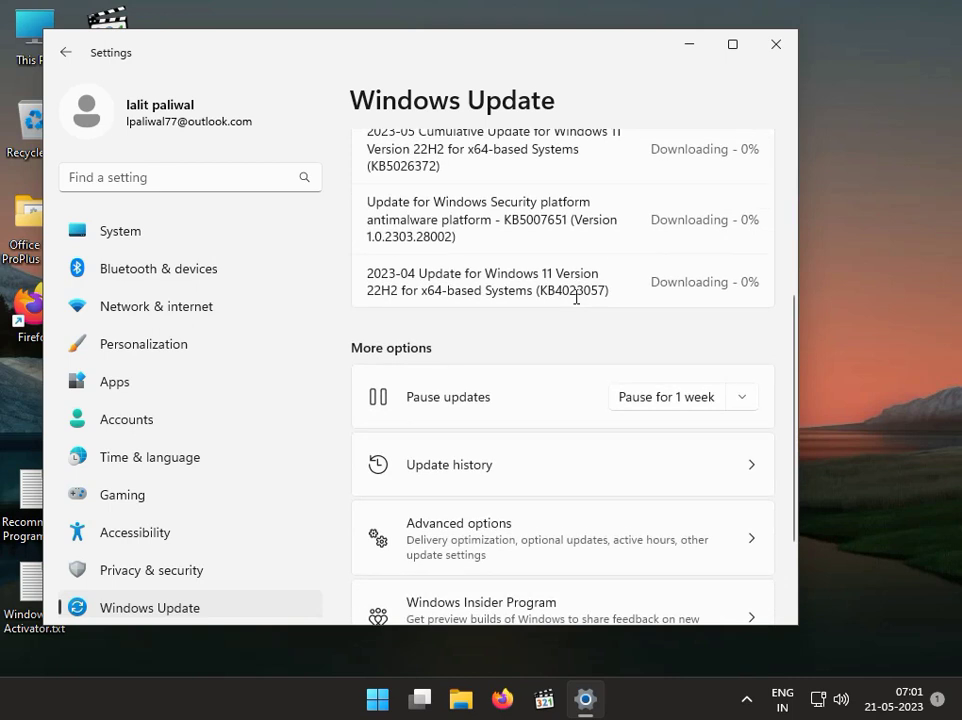
scroll(576, 300, up, 4)
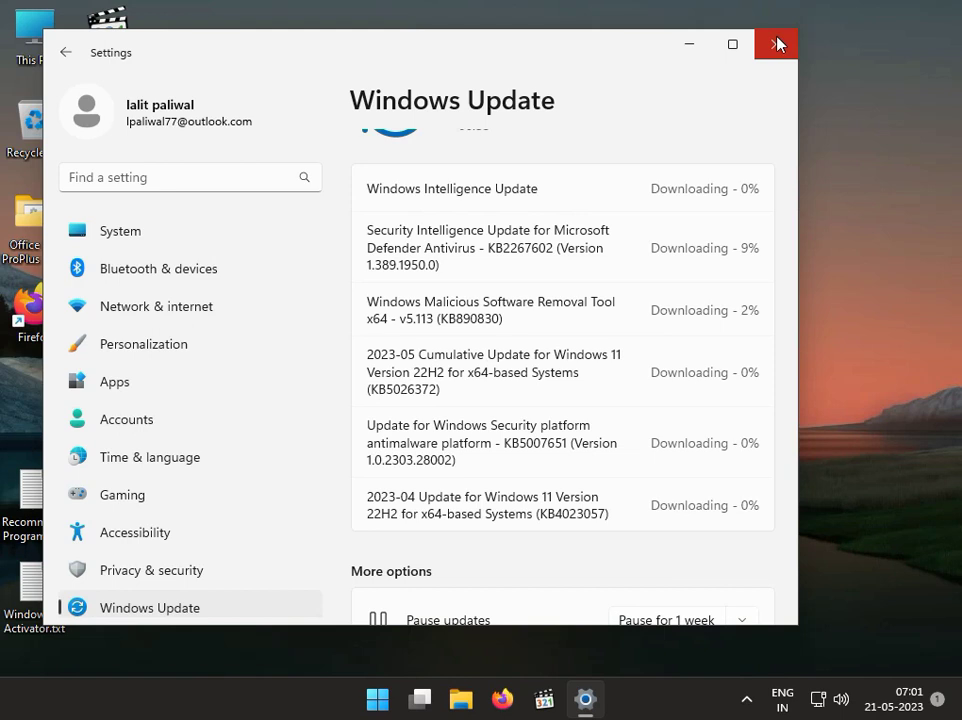
click(778, 44)
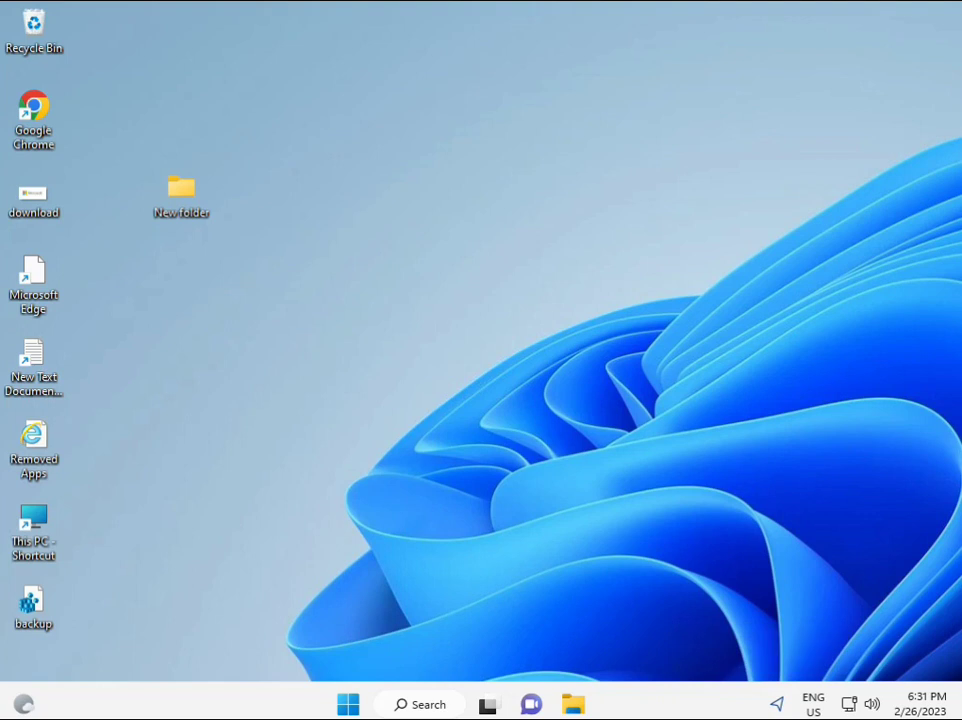
Step: Search for cmd and launch Command Prompt as administrator, approving the elevation request
click(348, 704)
click(395, 704)
text(cmd)
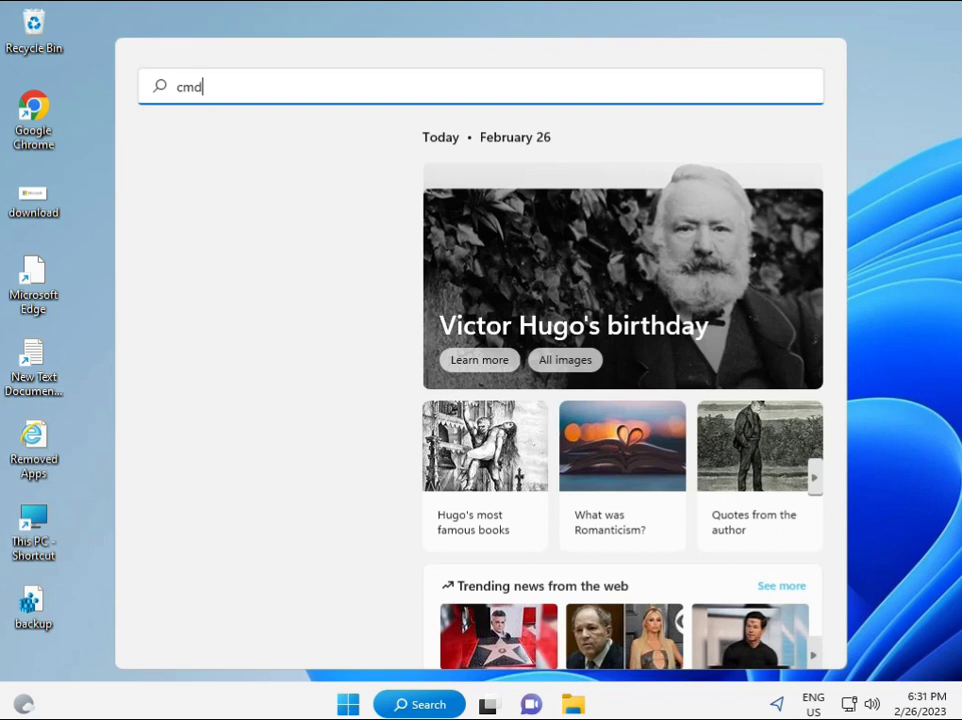
click(211, 234)
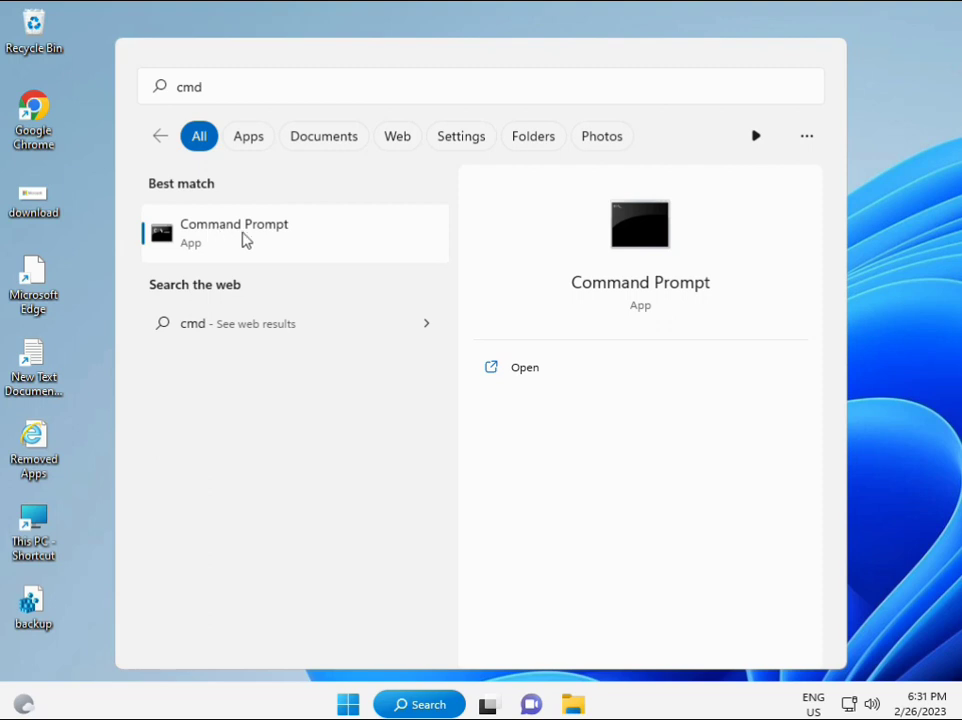
right_click(248, 240)
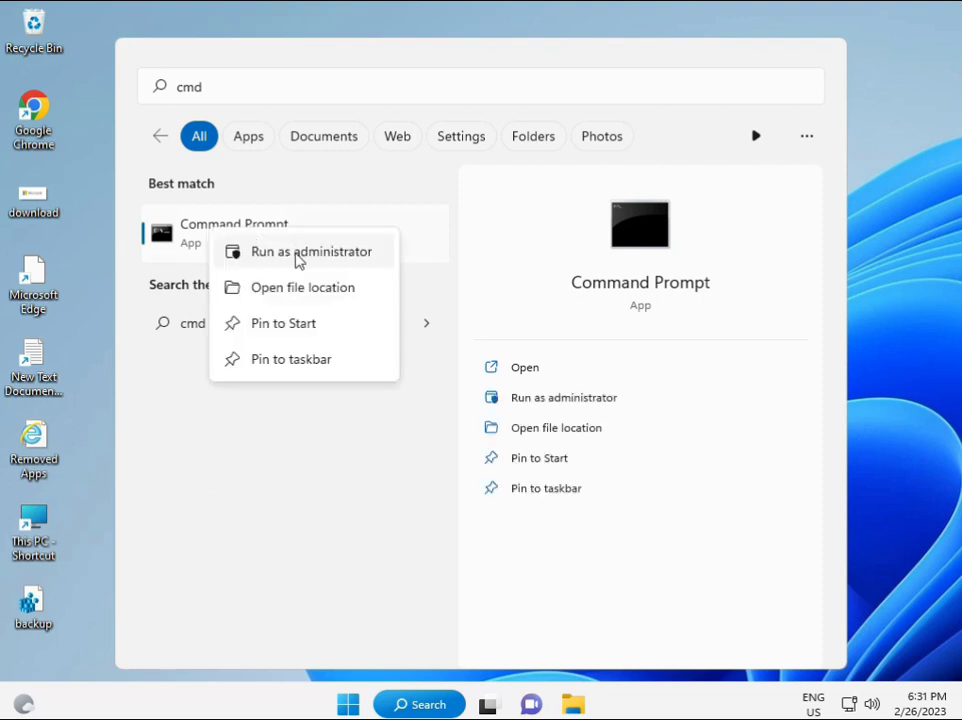
key(Escape)
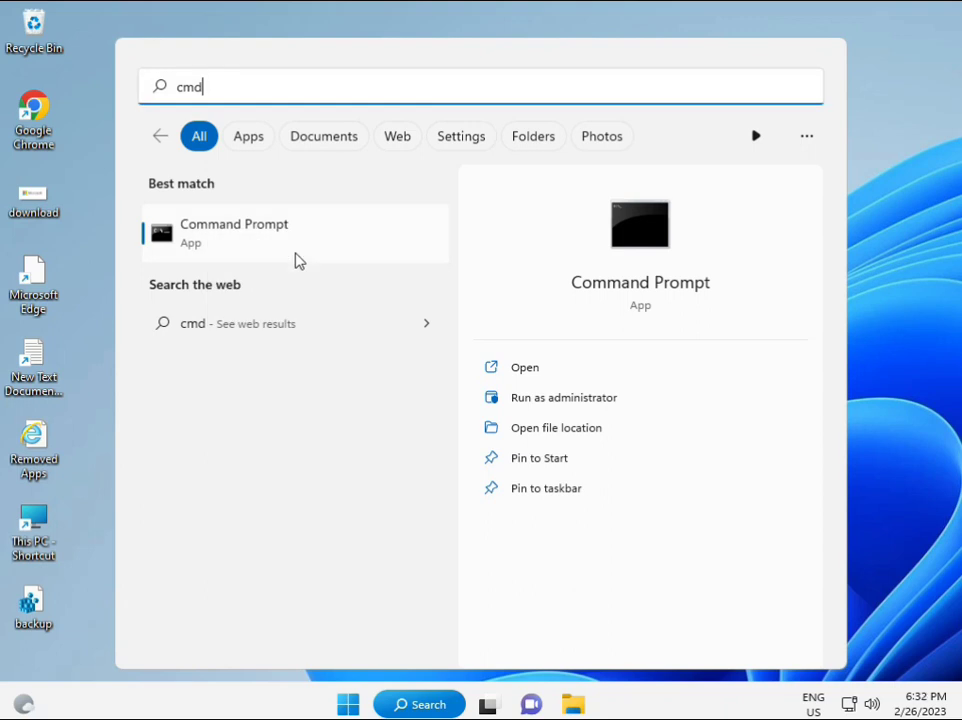
key(ctrl+shift+Return)
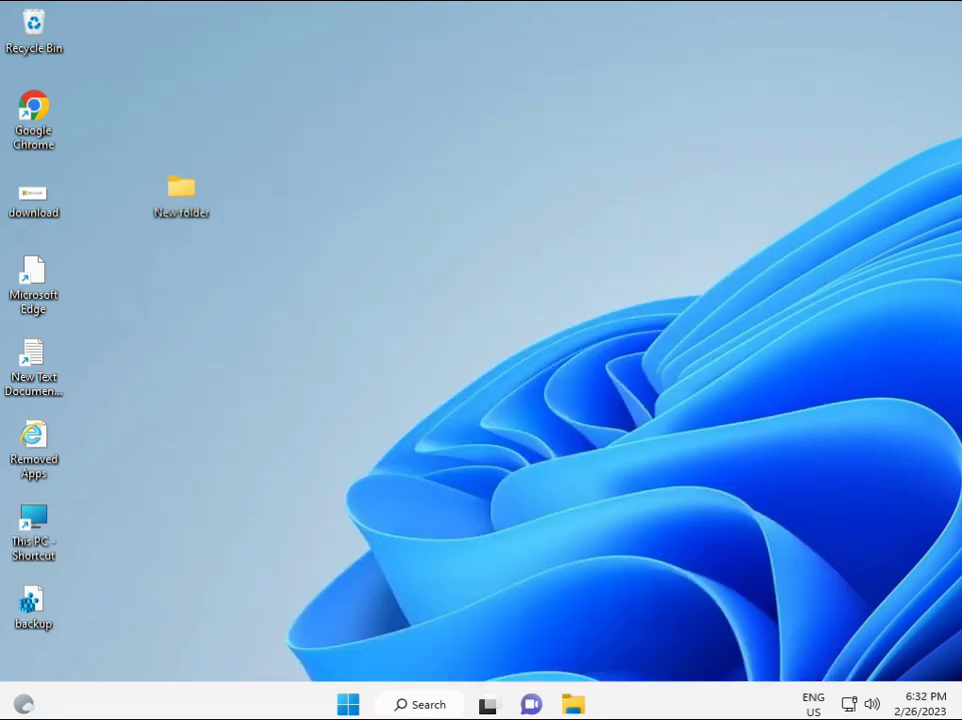
click(397, 495)
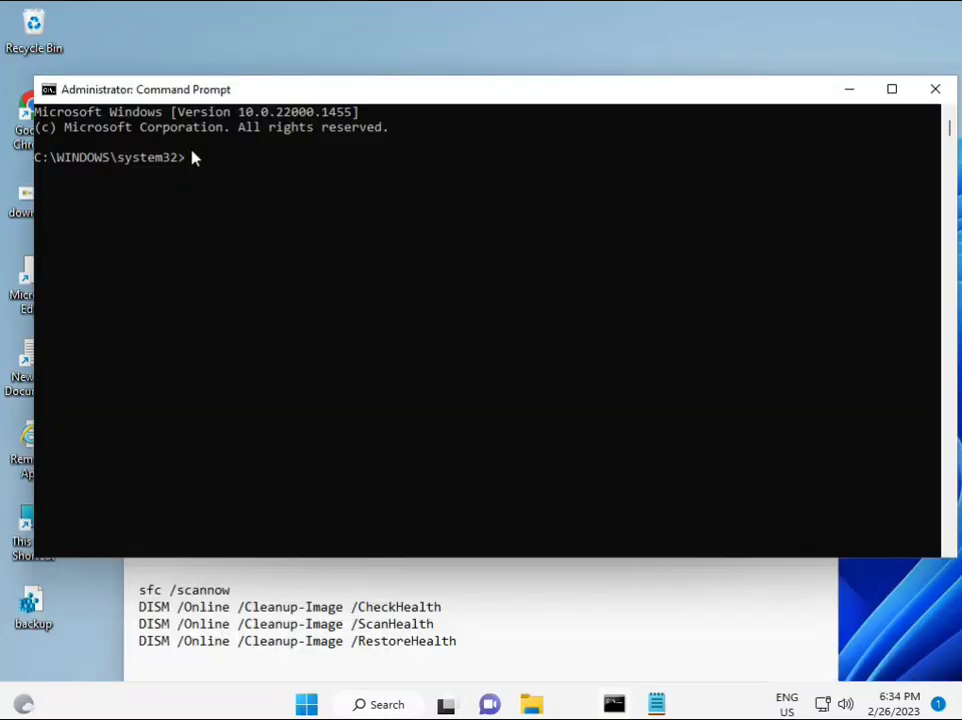
Step: Run the system file check command sfc /scannow in the elevated Command Prompt
click(248, 214)
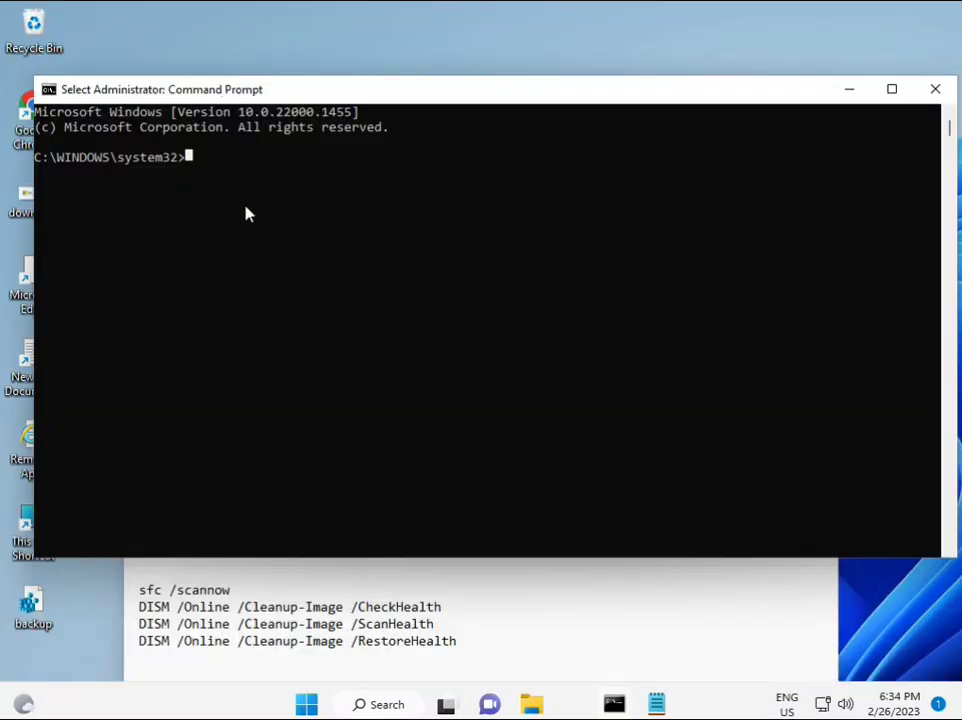
text(sc)
key(BackSpace)
key(BackSpace)
text(sfc )
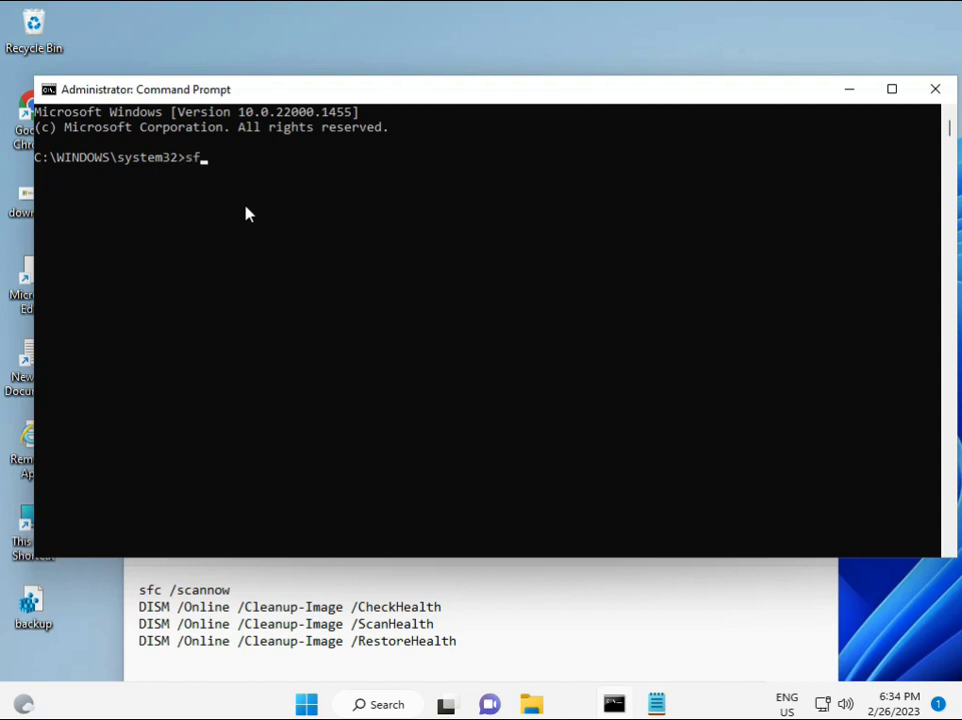
text(/scannow)
key(Return)
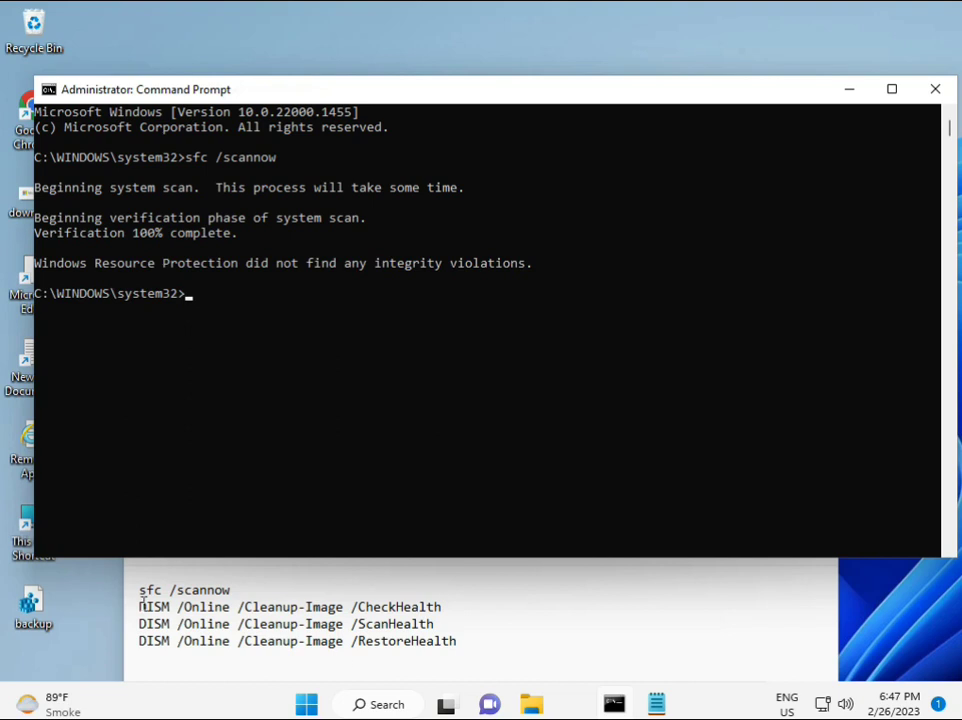
Step: Copy the command DISM /Online /Cleanup-Image /CheckHealth from the Notepad document for use in Command Prompt
drag(141, 606, 451, 607)
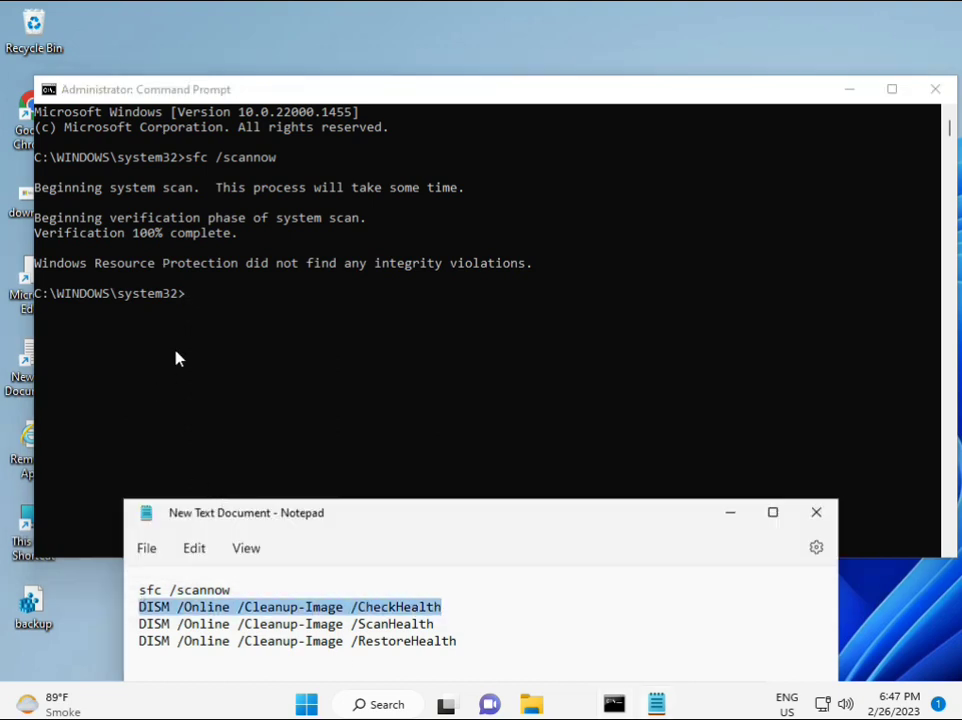
right_click(255, 608)
click(300, 318)
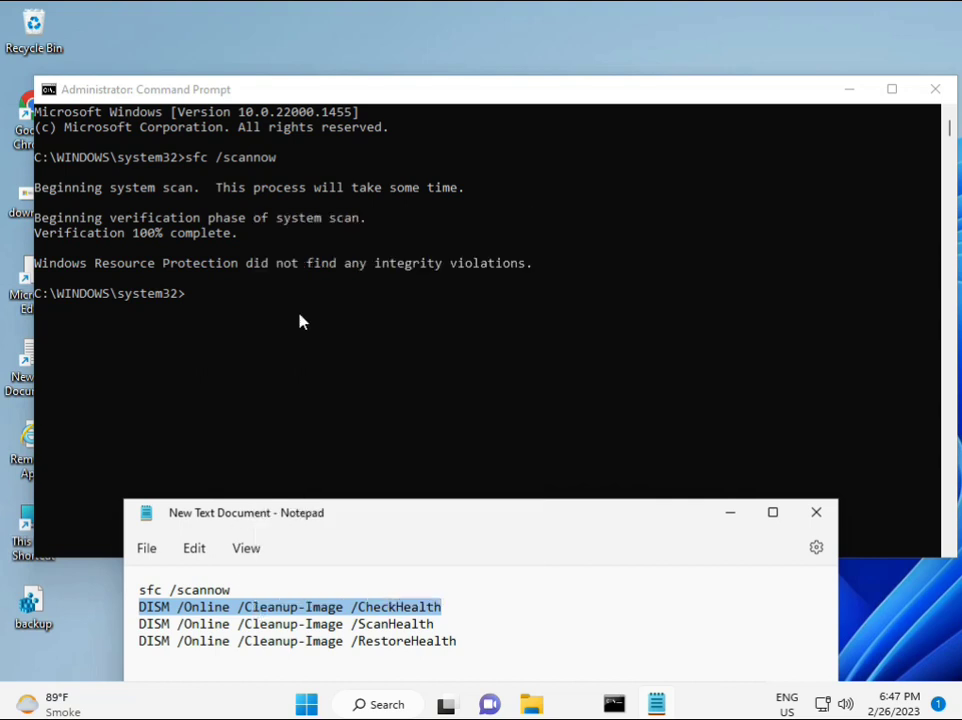